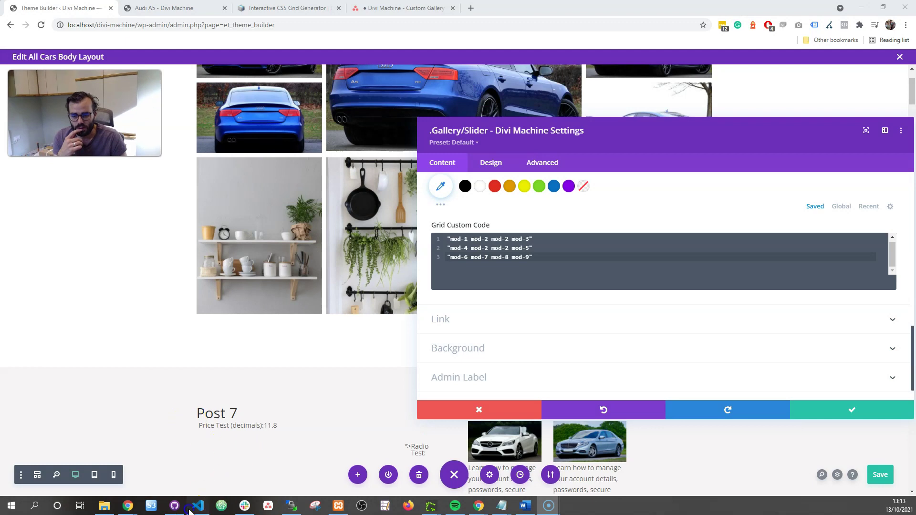
# - Close the Gallery/Slider module settings and discard the changes made there
pyautogui.click(198, 505)
pyautogui.click(198, 506)
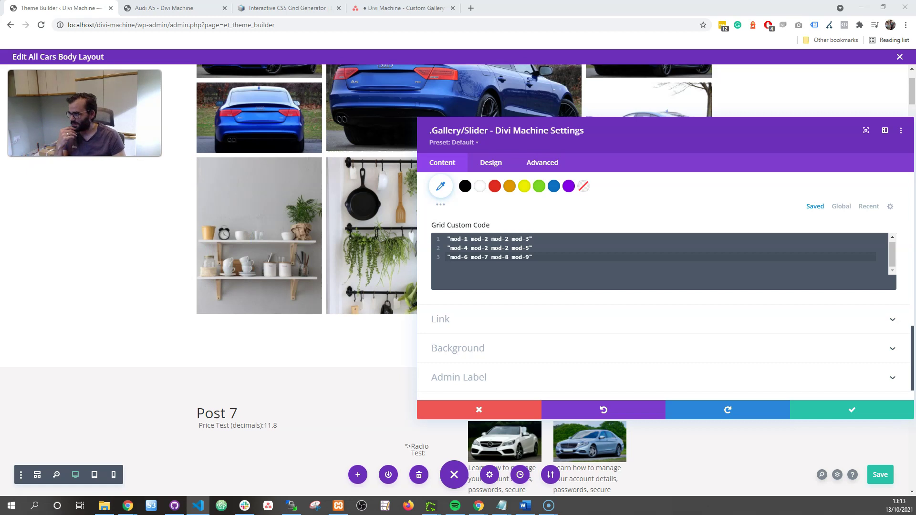
pyautogui.click(474, 408)
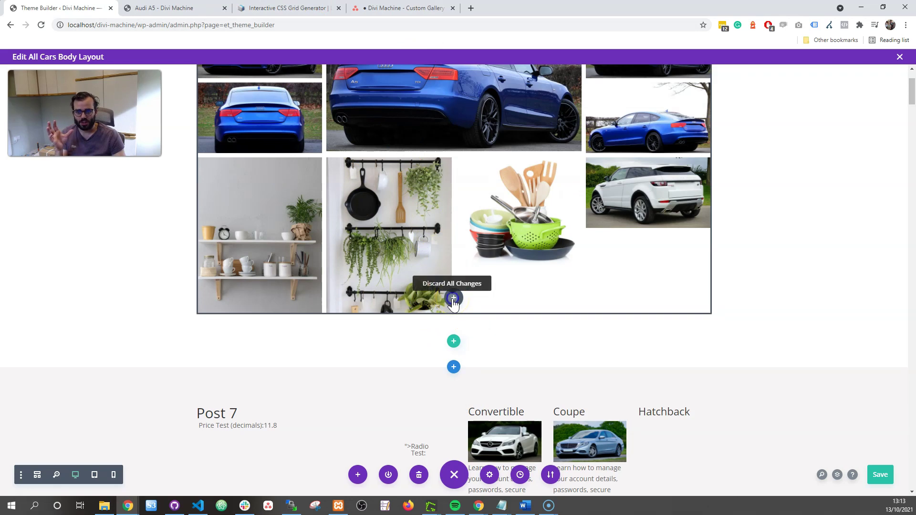
# - Insert an Archive Loop module directly below the gallery and move its settings window clear of the page content
pyautogui.click(453, 299)
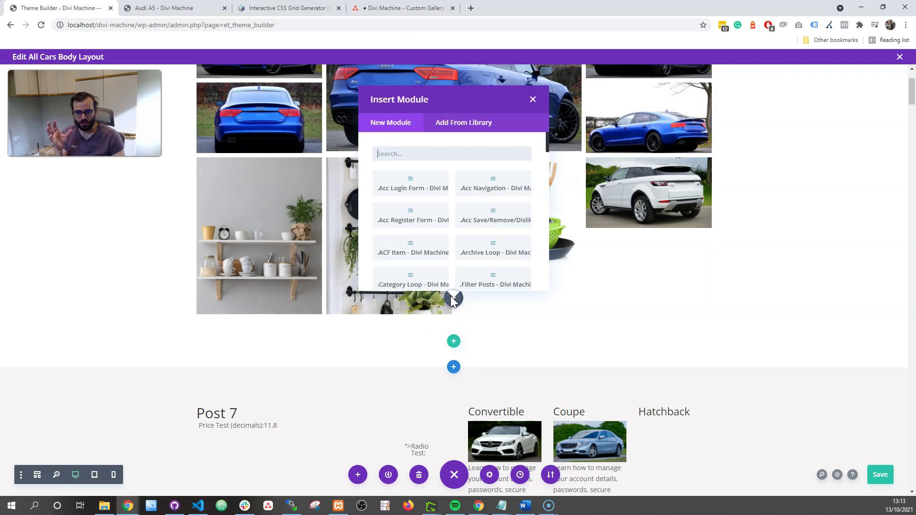
pyautogui.click(490, 243)
pyautogui.moveTo(491, 144); pyautogui.dragTo(381, 91)
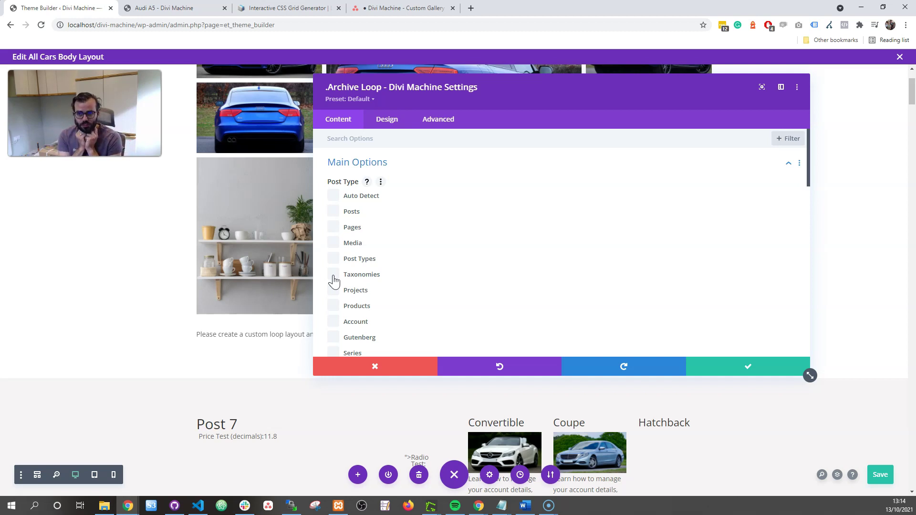
# - Select both Cars and Dealers as post types for the Archive Loop module
pyautogui.scroll(-2, 450, 255)
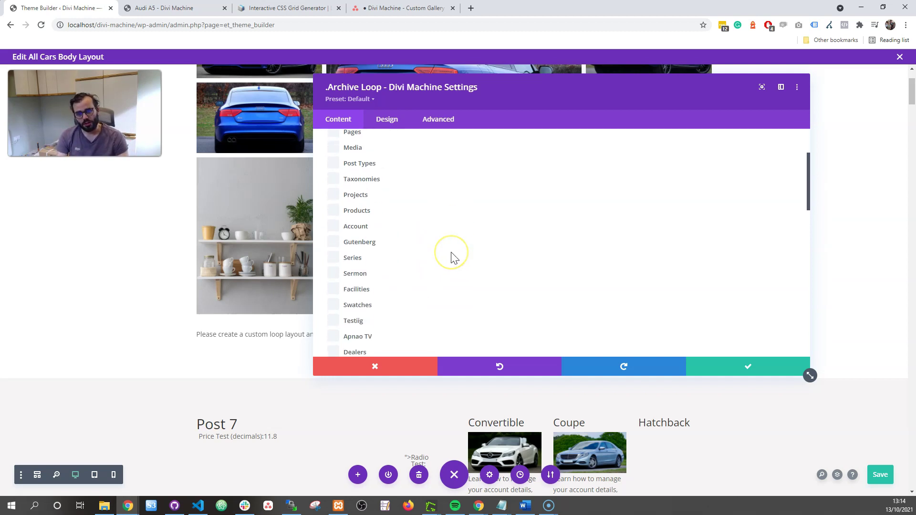
pyautogui.scroll(-2, 451, 255)
pyautogui.scroll(4, 451, 256)
pyautogui.scroll(-2, 419, 247)
pyautogui.scroll(-2, 332, 292)
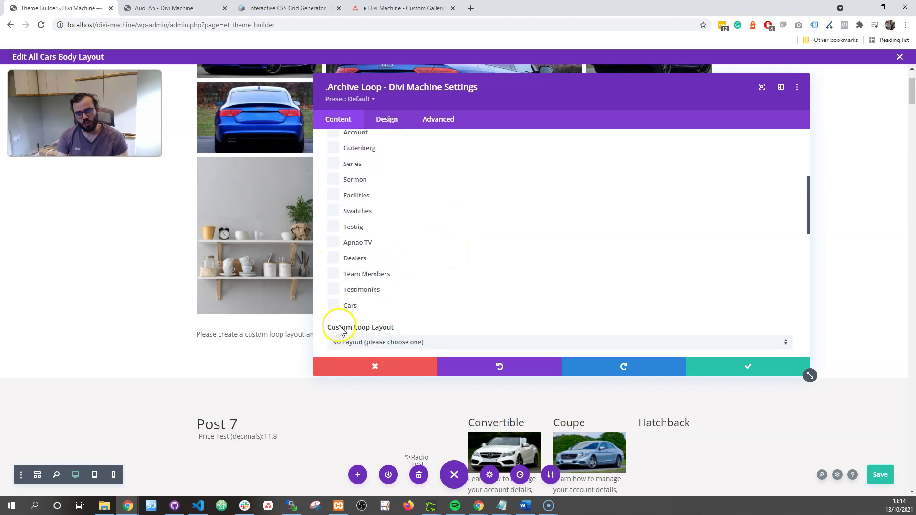
pyautogui.click(333, 304)
pyautogui.click(334, 257)
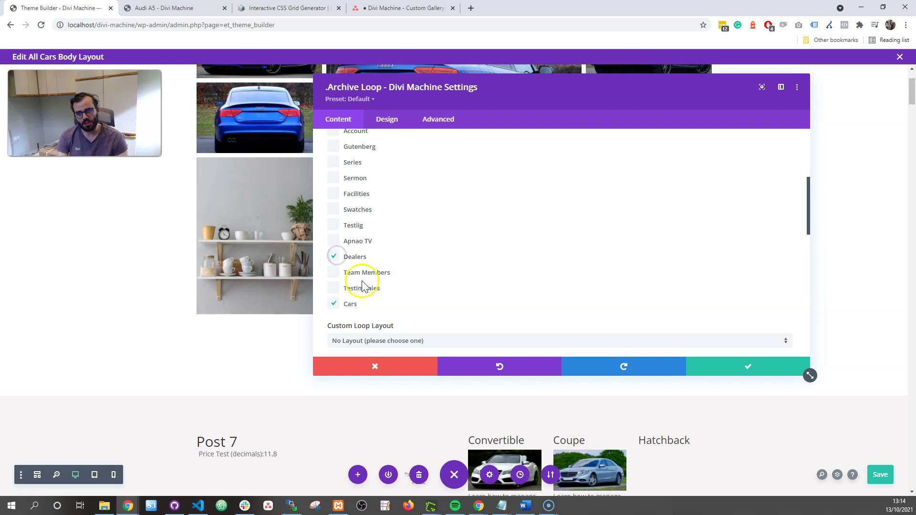
# - Clear the Dealers and Cars post types in the Archive Loop settings
pyautogui.click(333, 256)
pyautogui.click(333, 303)
pyautogui.scroll(5, 460, 292)
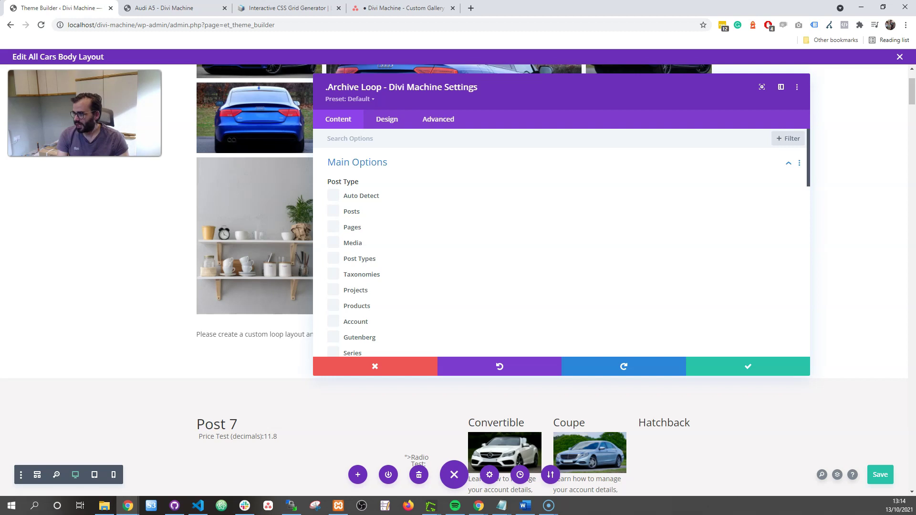
# - Examine the Archive Loop's post query options, including the fields for including and excluding categories, tags and posts
pyautogui.click(424, 168)
pyautogui.click(423, 193)
pyautogui.scroll(-5, 431, 239)
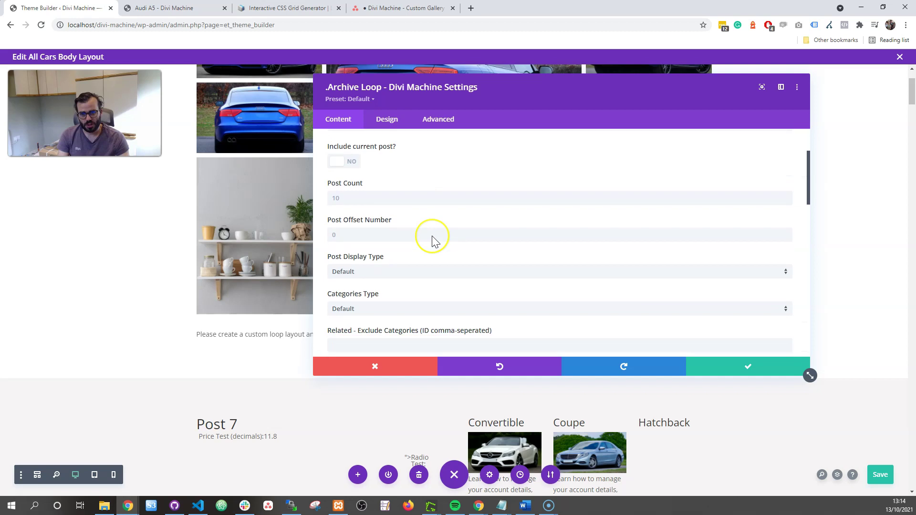
pyautogui.scroll(-1, 431, 240)
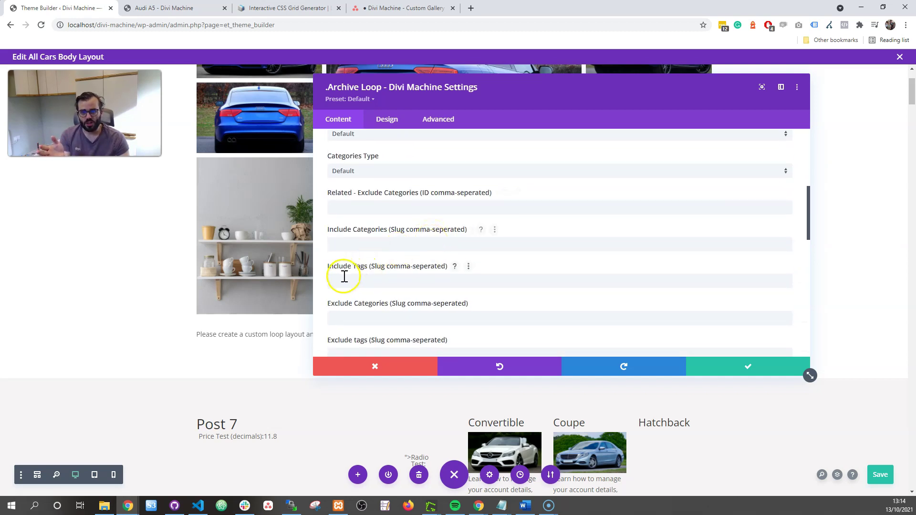
pyautogui.scroll(-1, 353, 286)
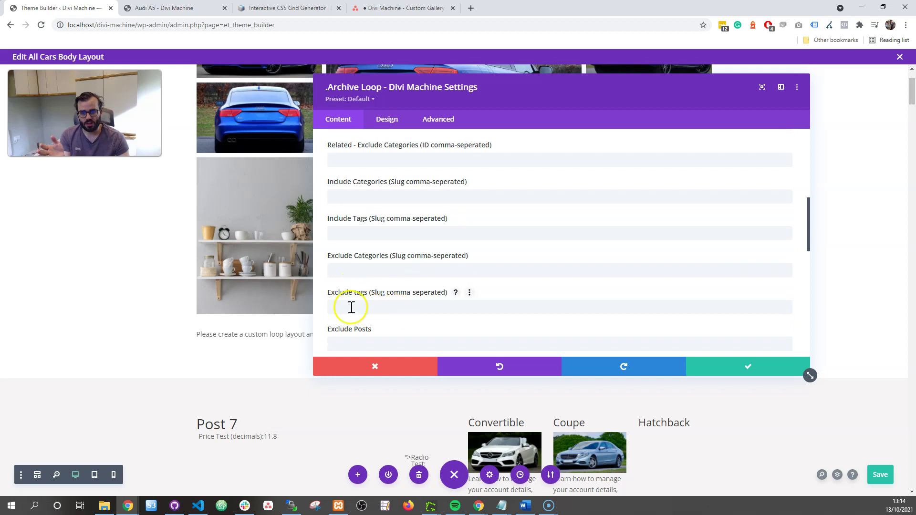
pyautogui.scroll(1, 375, 304)
pyautogui.scroll(-1, 376, 306)
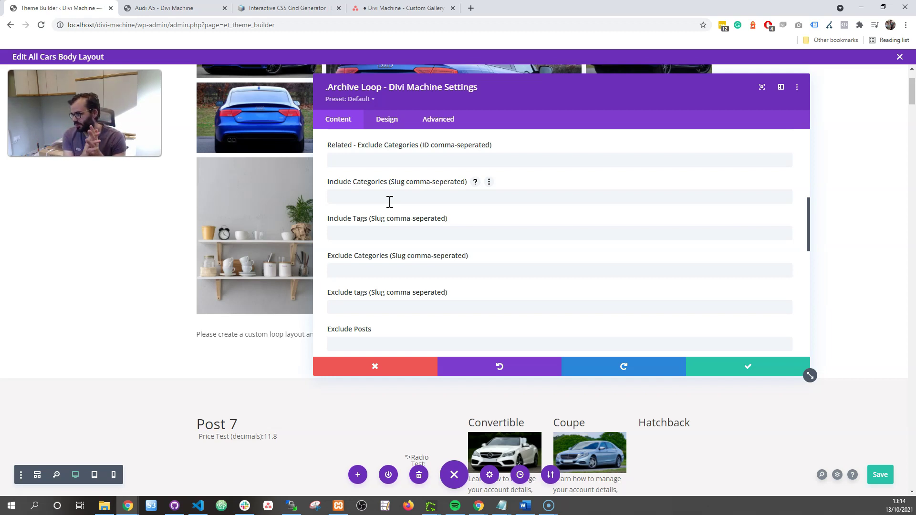
pyautogui.scroll(10, 390, 201)
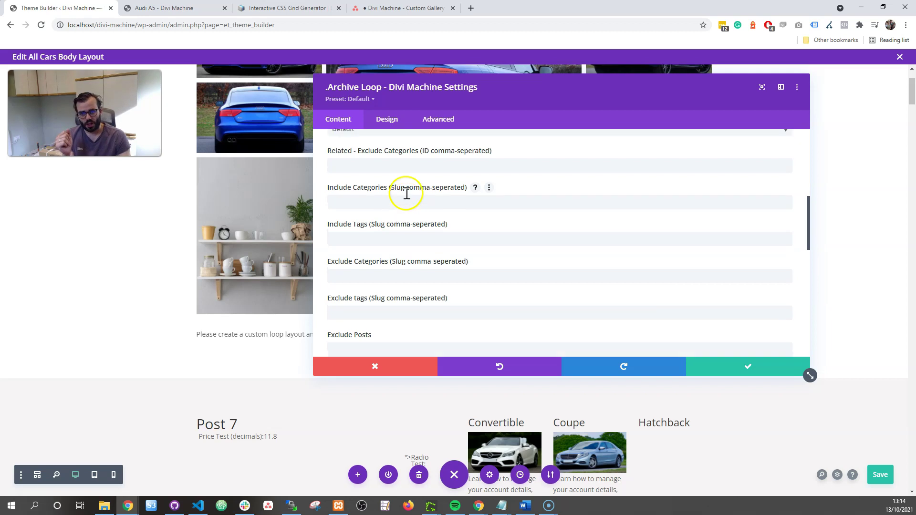
pyautogui.scroll(-15, 382, 201)
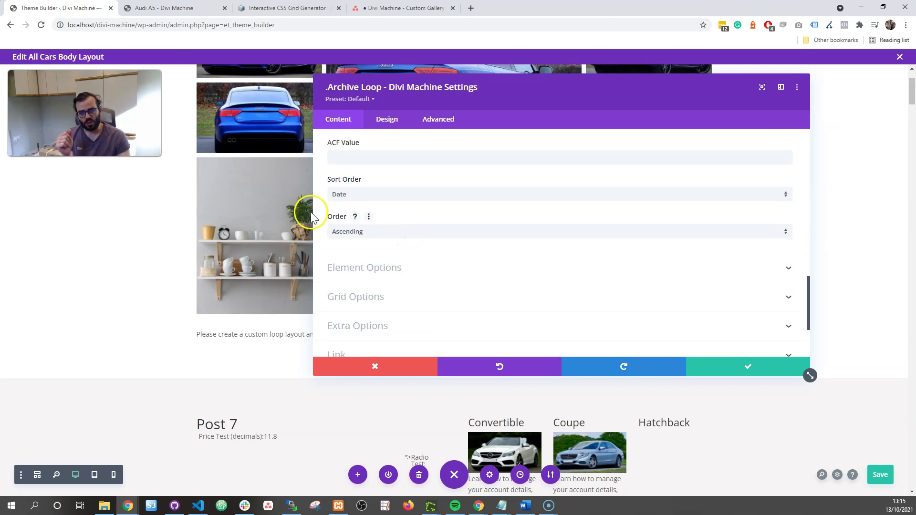
# - Set the Archive Loop's sort order to ACF Field and choose Make - Cars as the sort field
pyautogui.click(358, 196)
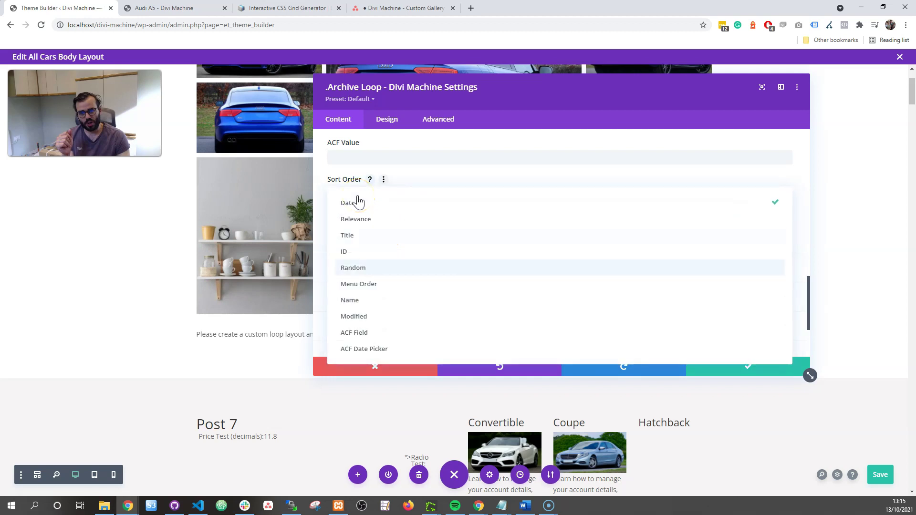
pyautogui.click(382, 350)
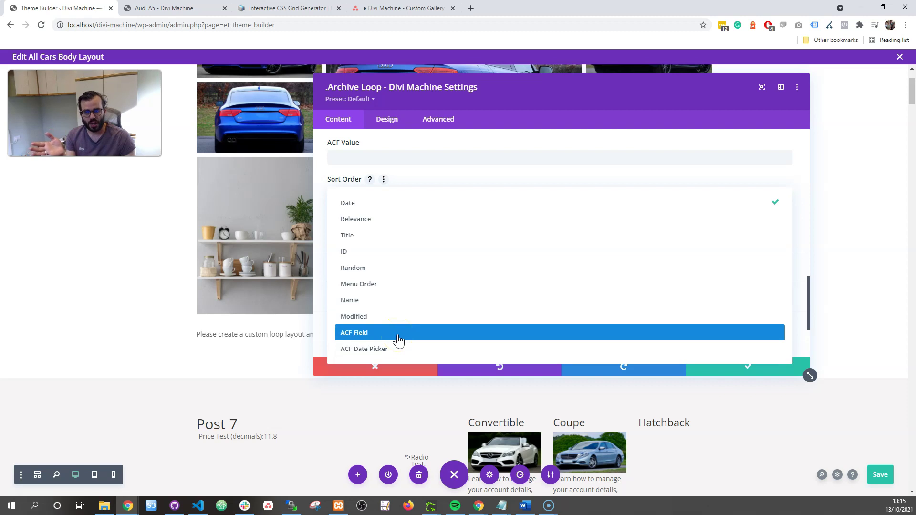
pyautogui.click(398, 340)
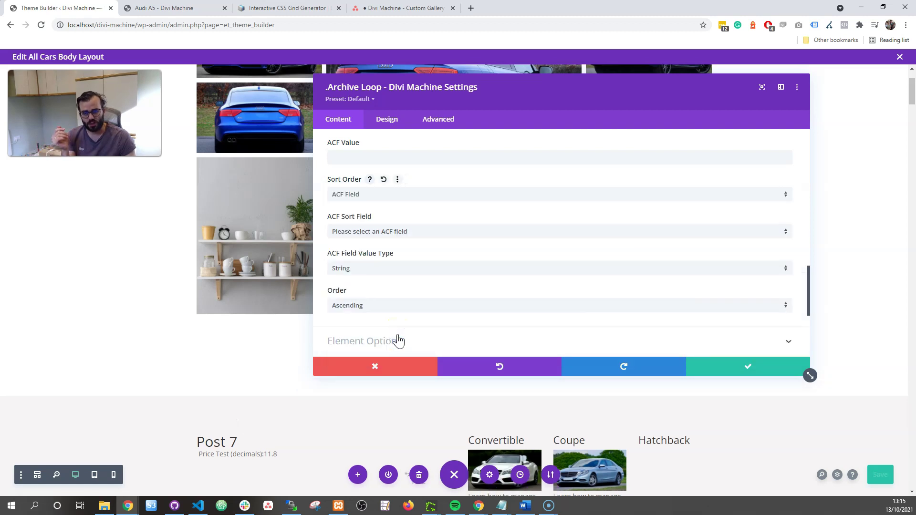
pyautogui.click(395, 231)
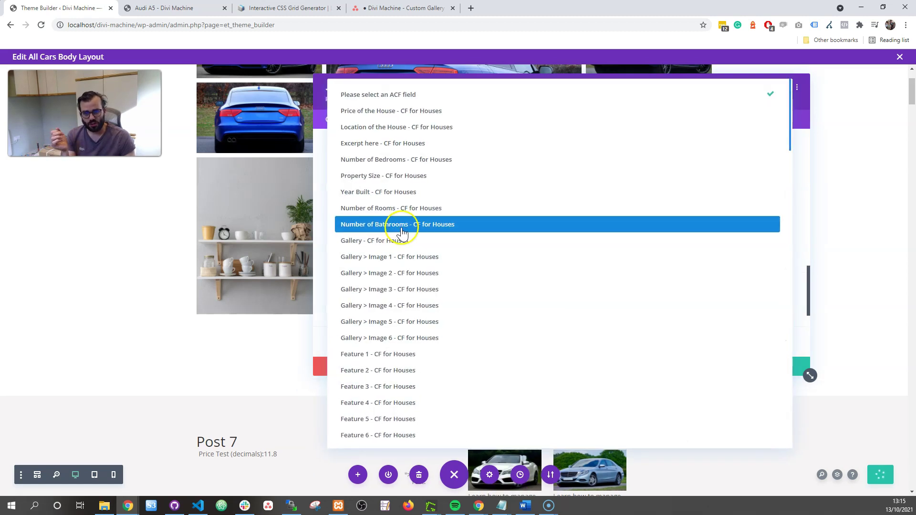
pyautogui.scroll(-4, 400, 257)
pyautogui.scroll(-1, 400, 263)
pyautogui.click(401, 279)
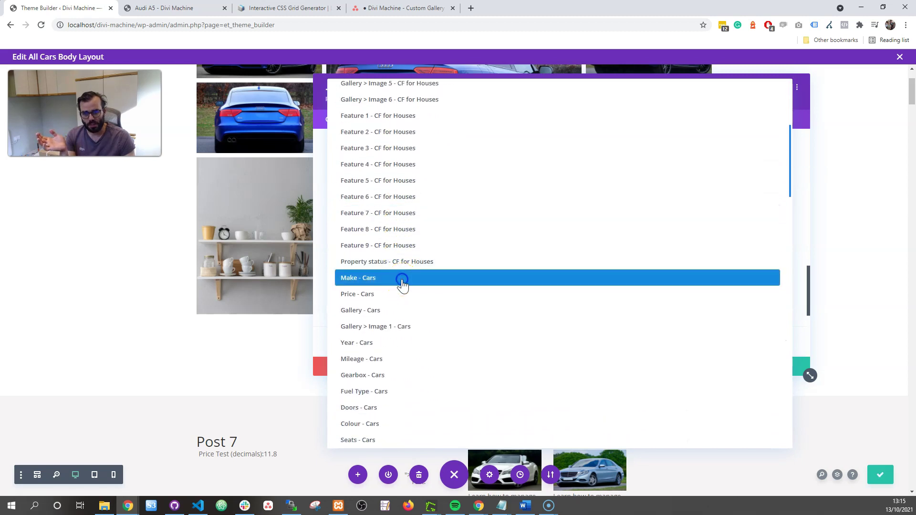
# - Check the available ACF field value types and set the value type to Numeric
pyautogui.click(354, 271)
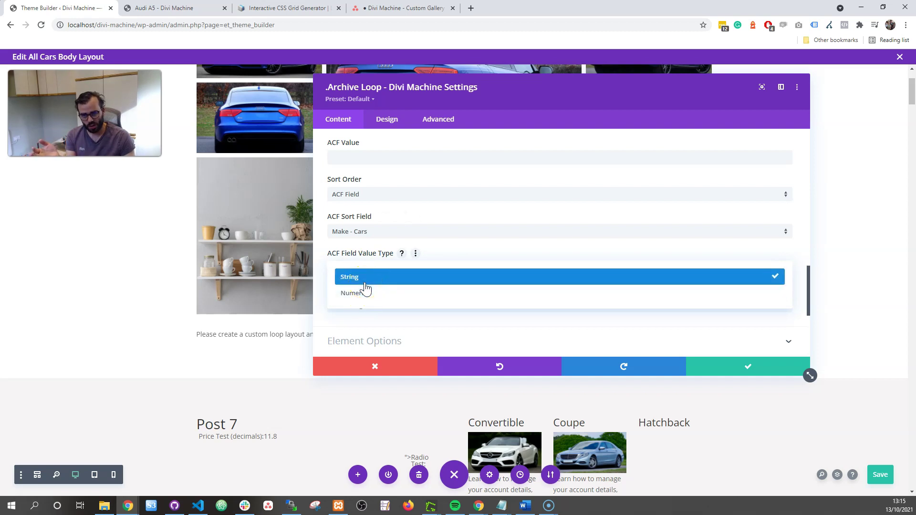
pyautogui.click(364, 283)
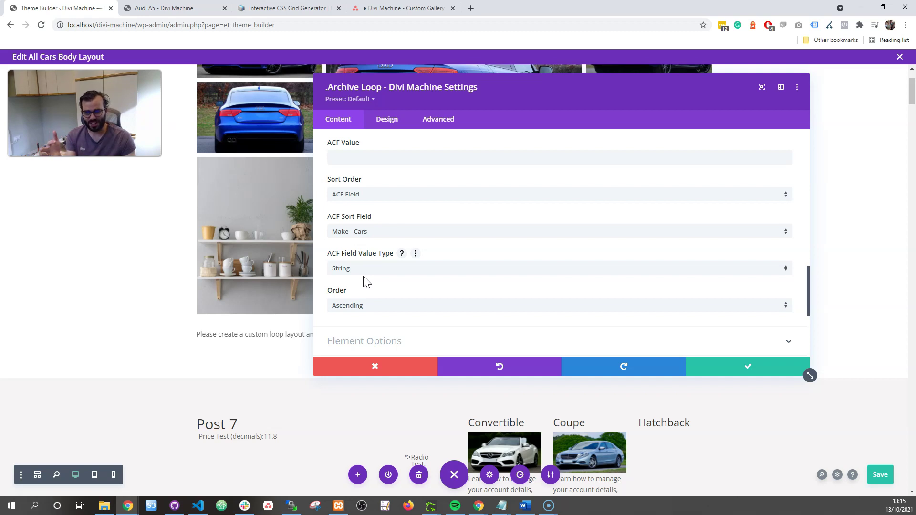
pyautogui.click(369, 266)
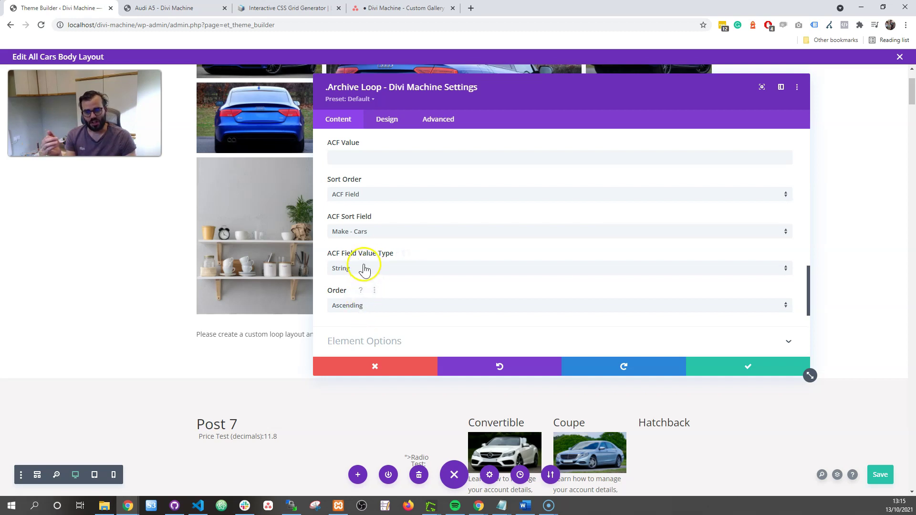
pyautogui.click(364, 280)
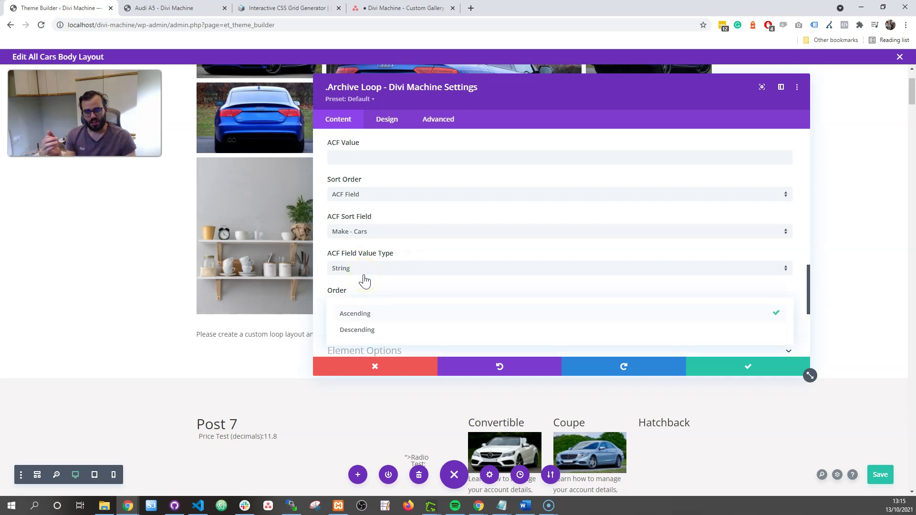
pyautogui.click(361, 267)
pyautogui.click(357, 268)
pyautogui.press('Down')
pyautogui.press('Return')
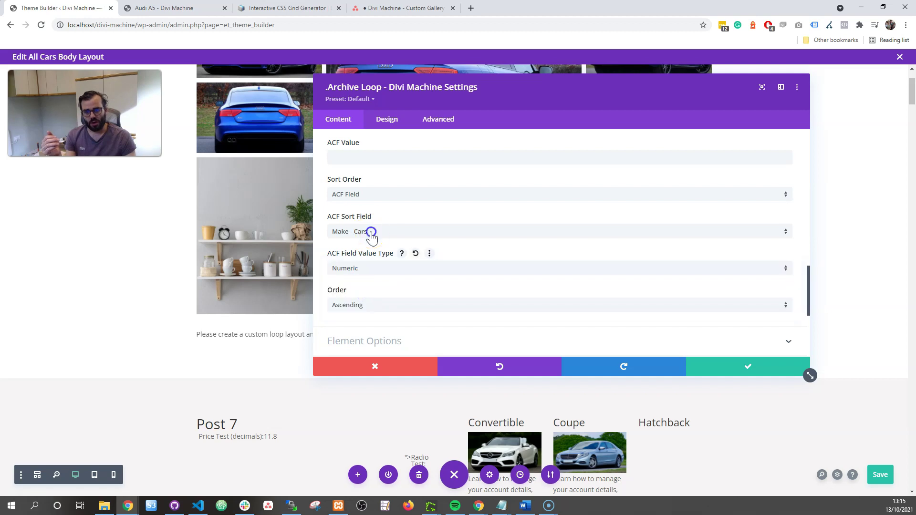
# - Change the Archive Loop's ACF sort field to Doors - Cars and save the layout
pyautogui.click(371, 232)
pyautogui.scroll(-10, 402, 317)
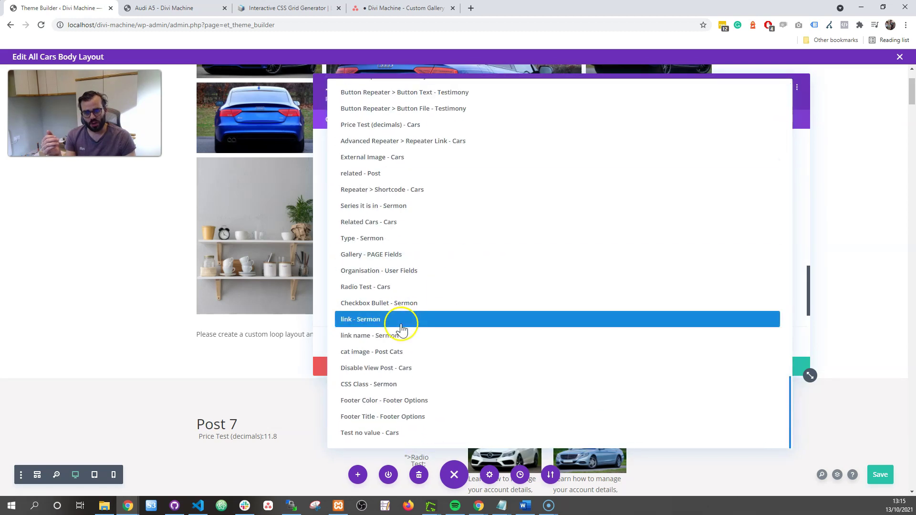
pyautogui.scroll(4, 405, 317)
pyautogui.scroll(9, 404, 317)
pyautogui.scroll(6, 405, 317)
pyautogui.scroll(6, 404, 317)
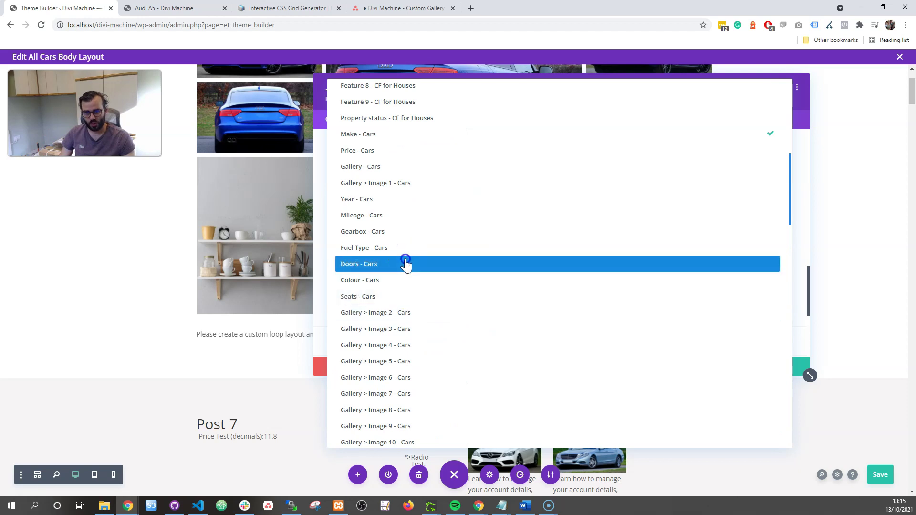
pyautogui.click(405, 264)
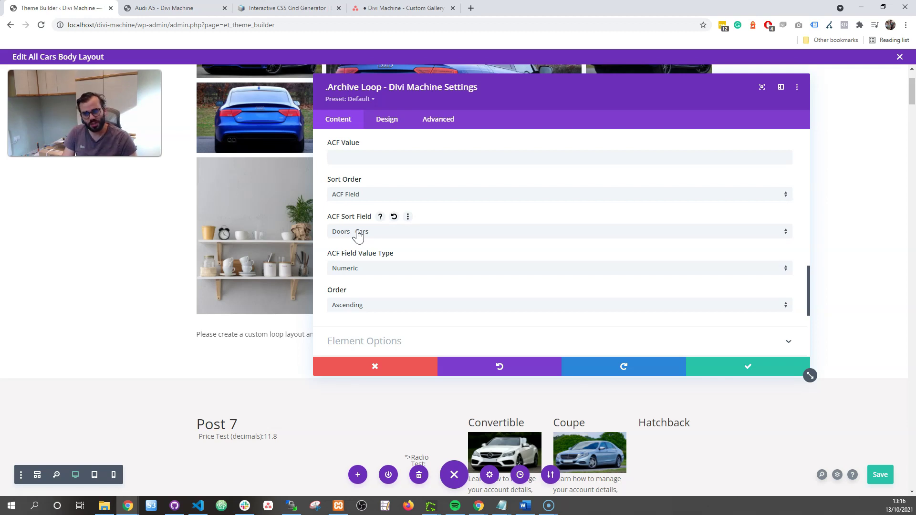
pyautogui.hotkey('ctrl', 's')
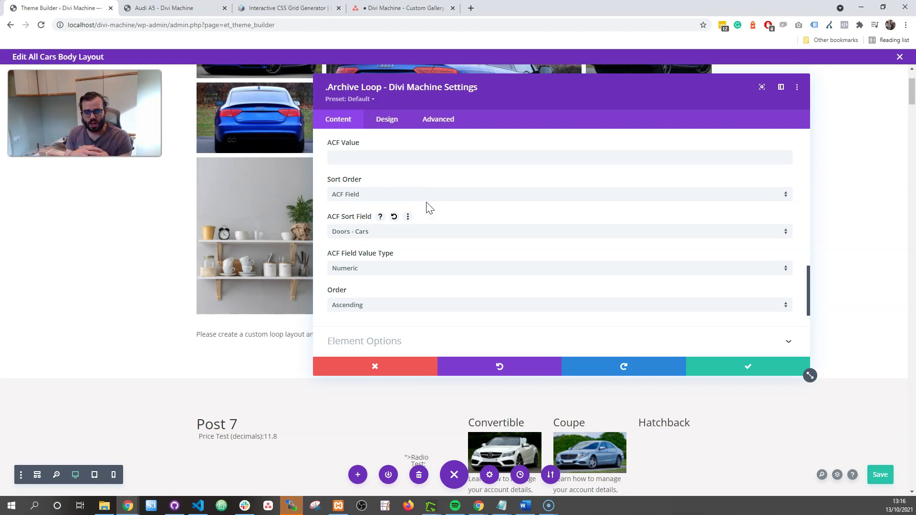
# - Close the Archive Loop module settings and discard all changes to them
pyautogui.scroll(2, 425, 220)
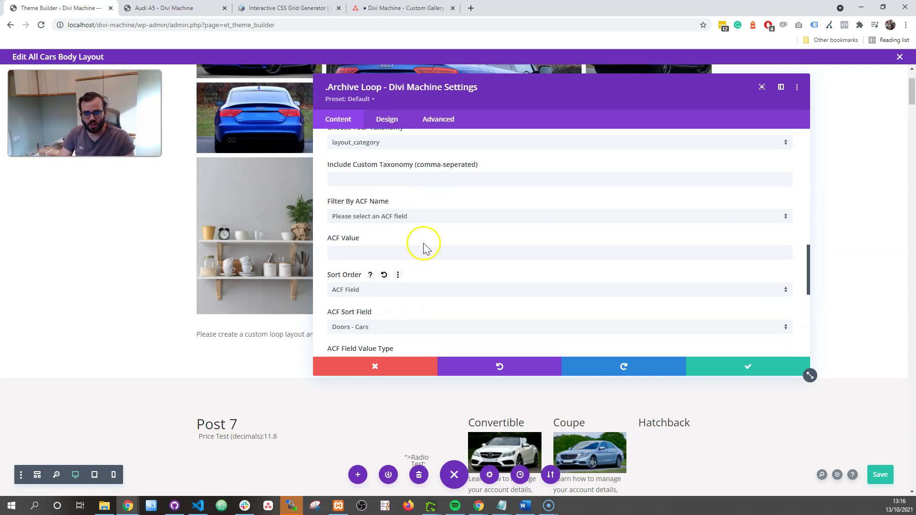
pyautogui.click(384, 370)
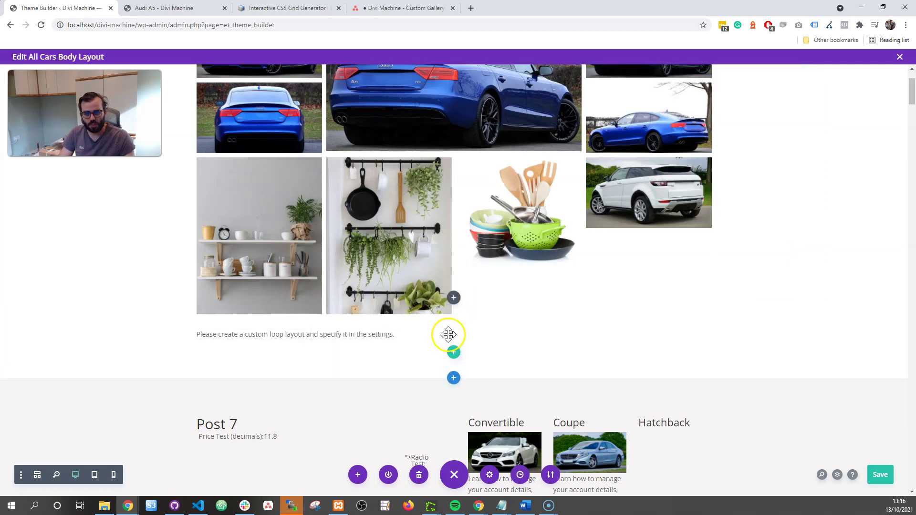
# - Insert an ACF Item module below the gallery and enable its "ACF is on an Options Page" option
pyautogui.click(452, 302)
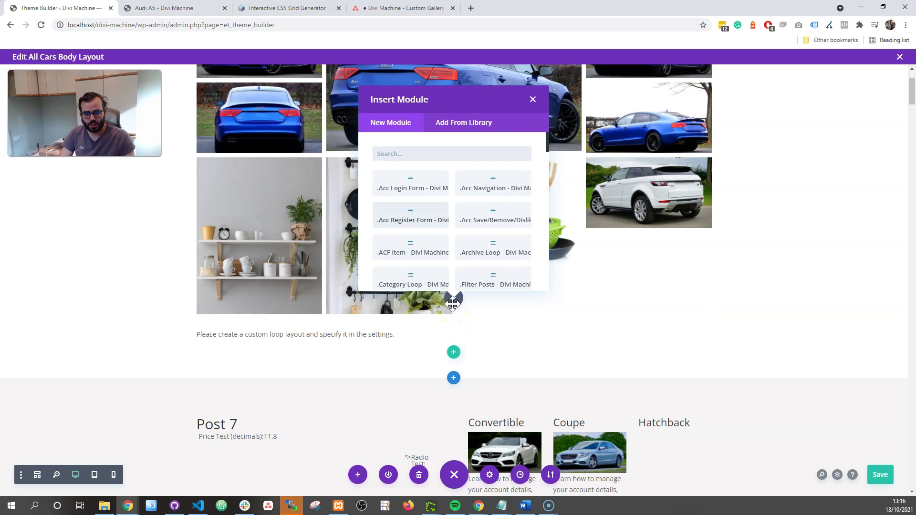
pyautogui.click(435, 249)
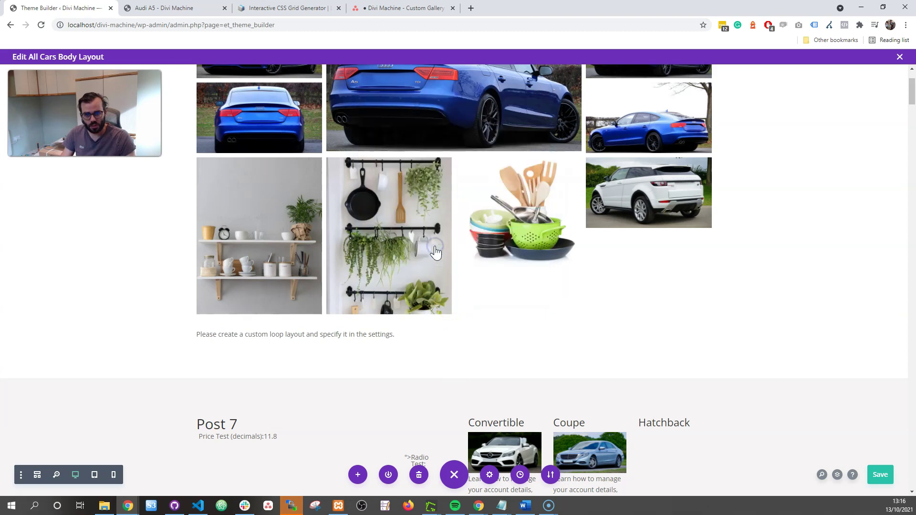
pyautogui.scroll(-5, 388, 258)
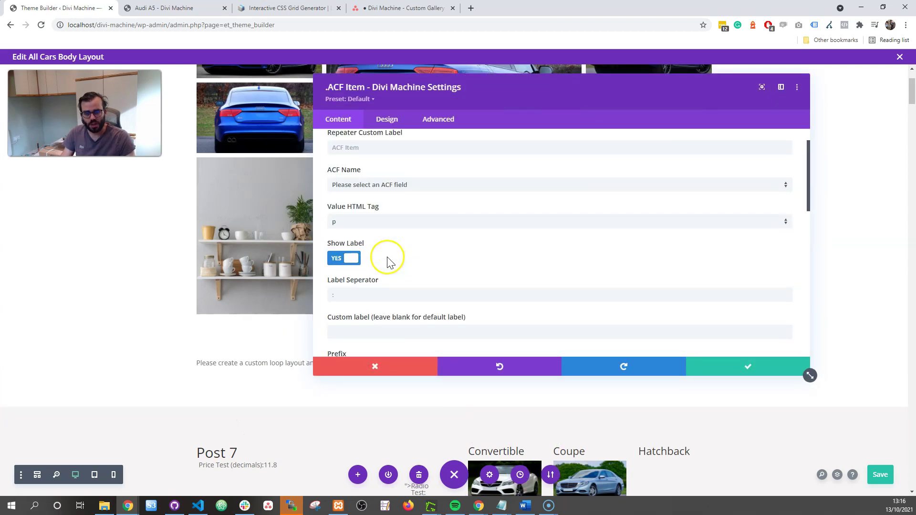
pyautogui.scroll(-4, 388, 263)
pyautogui.scroll(2, 387, 266)
pyautogui.click(387, 266)
pyautogui.scroll(4, 390, 267)
pyautogui.scroll(-7, 390, 265)
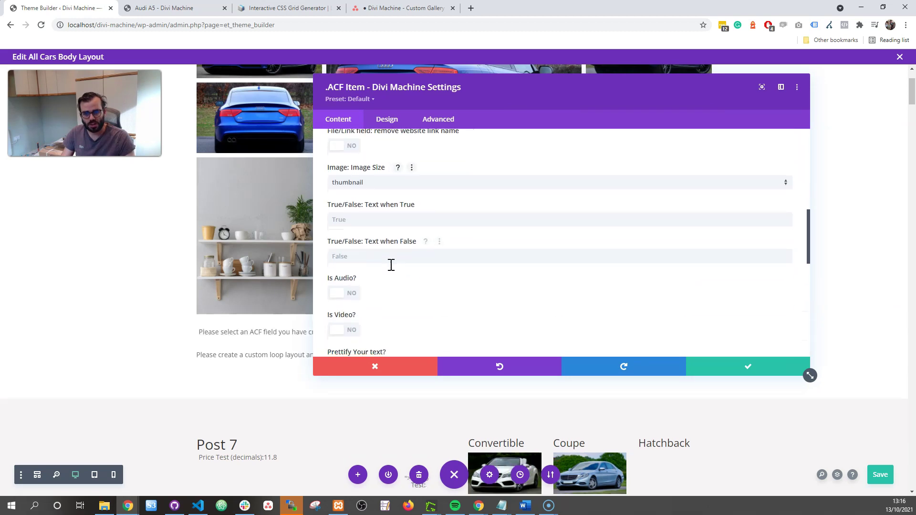
pyautogui.scroll(-2, 390, 268)
pyautogui.click(342, 291)
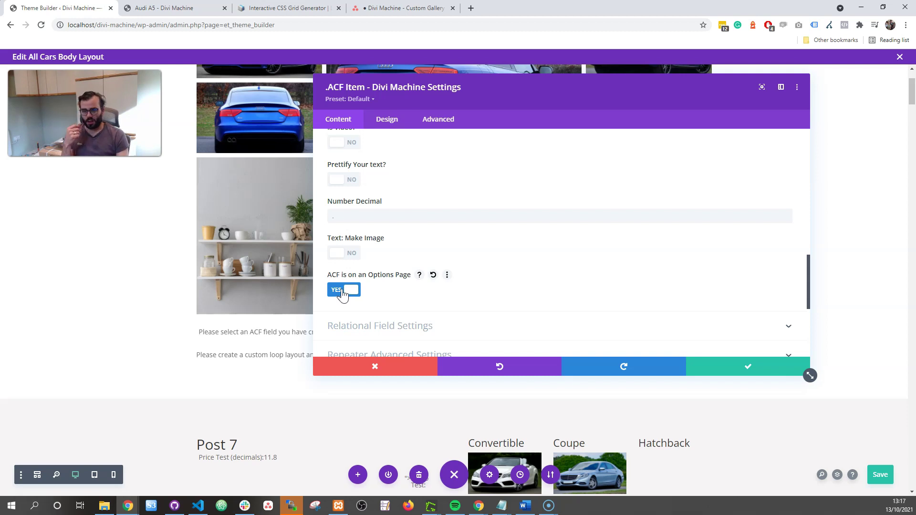
# - Discard the ACF Item module's settings changes and close the Custom Gallery browser tab
pyautogui.click(377, 367)
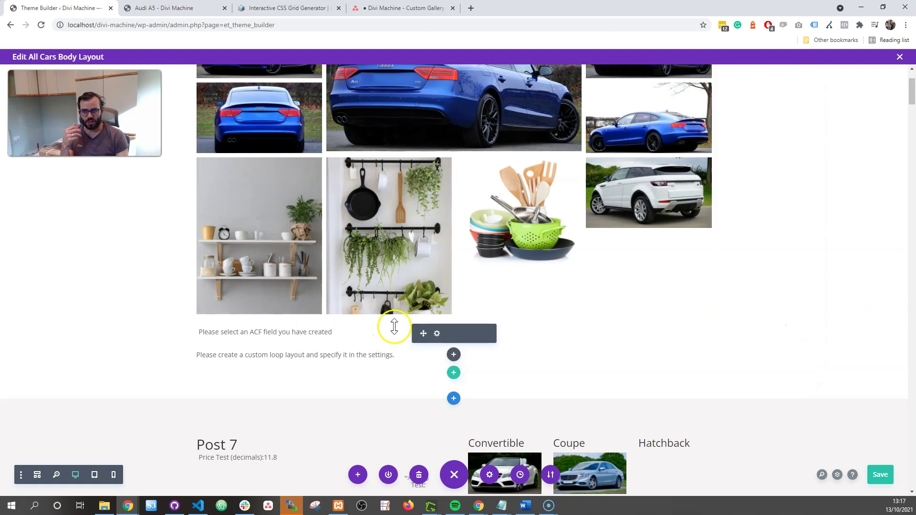
pyautogui.scroll(2, 410, 181)
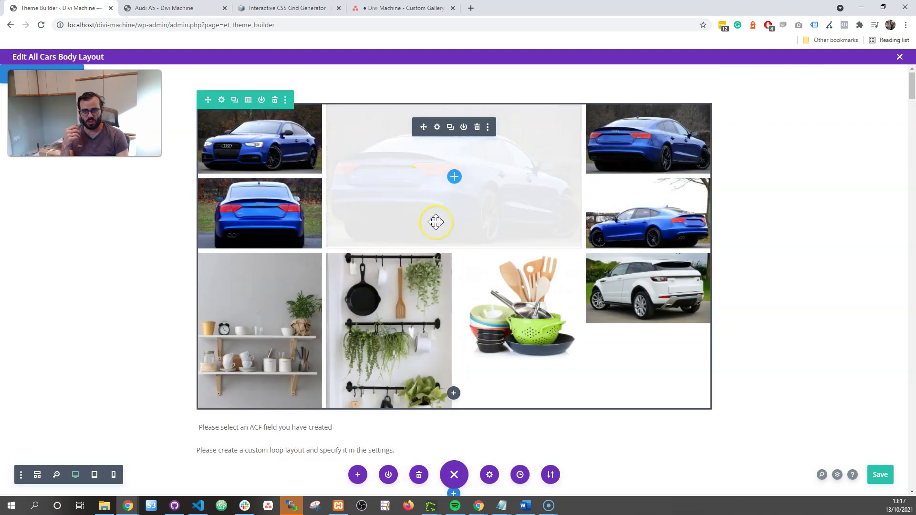
pyautogui.click(445, 8)
pyautogui.click(452, 9)
# - Check the gallery on the Audi A5 page, then open the Gallery/Slider module settings and review its layout and image count options
pyautogui.click(204, 8)
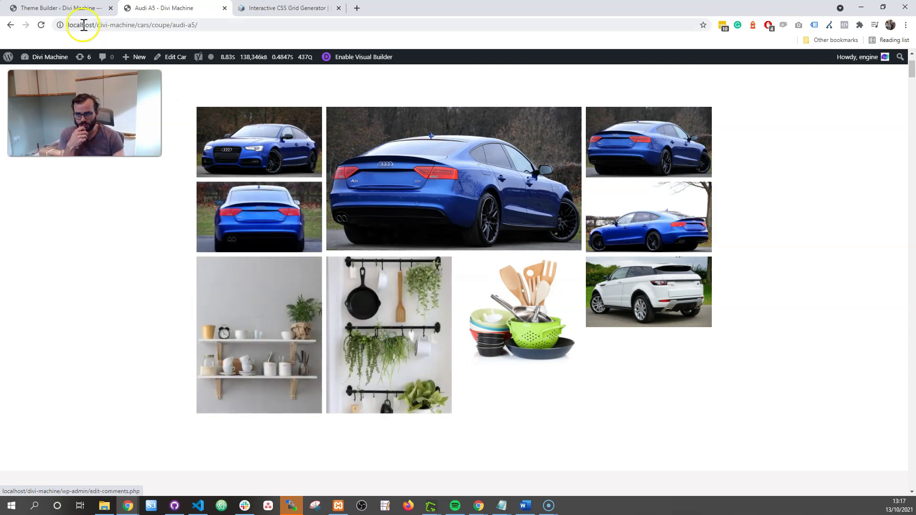
pyautogui.click(76, 7)
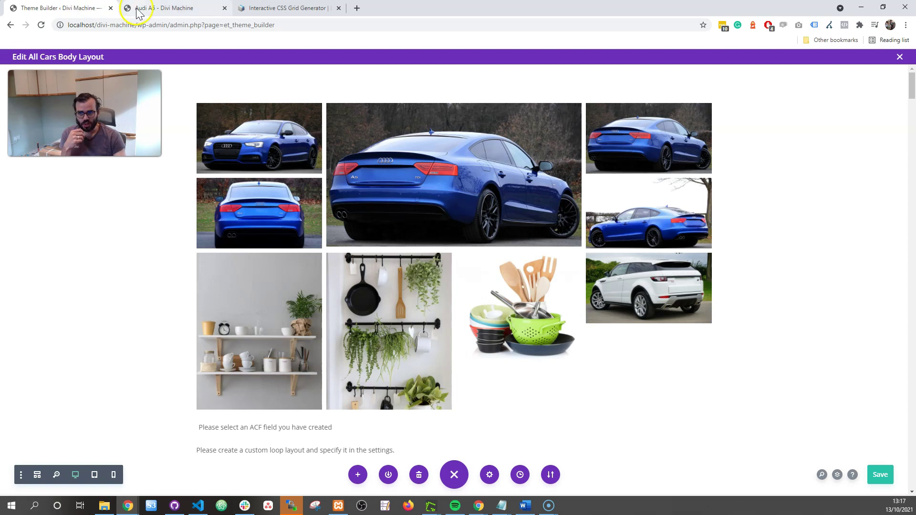
pyautogui.click(385, 153)
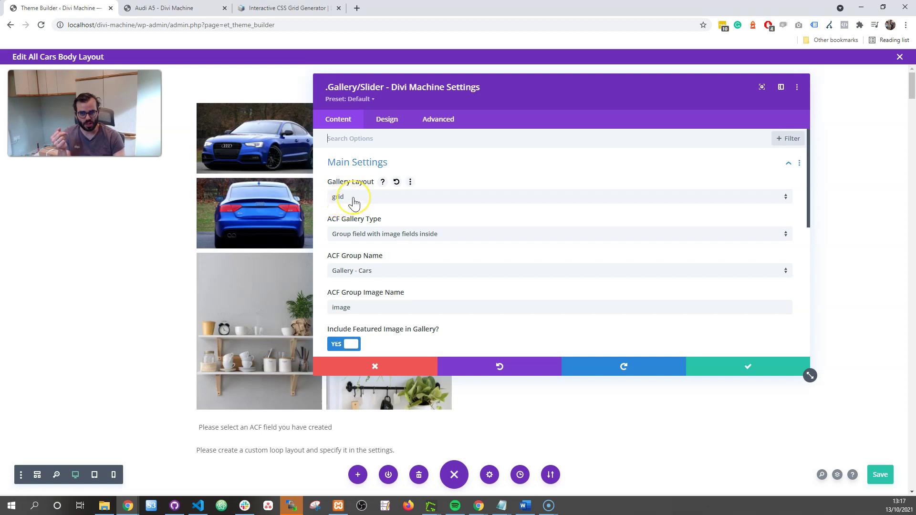
pyautogui.scroll(-5, 354, 203)
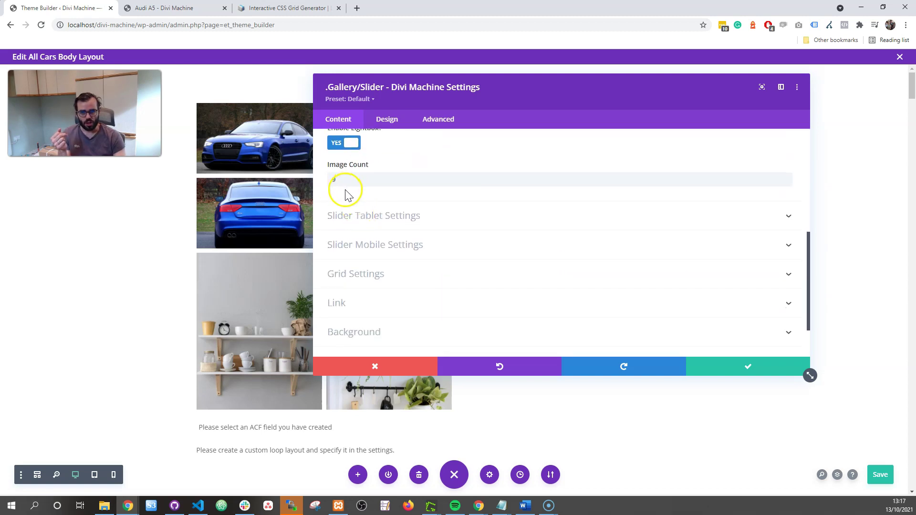
pyautogui.scroll(1, 347, 194)
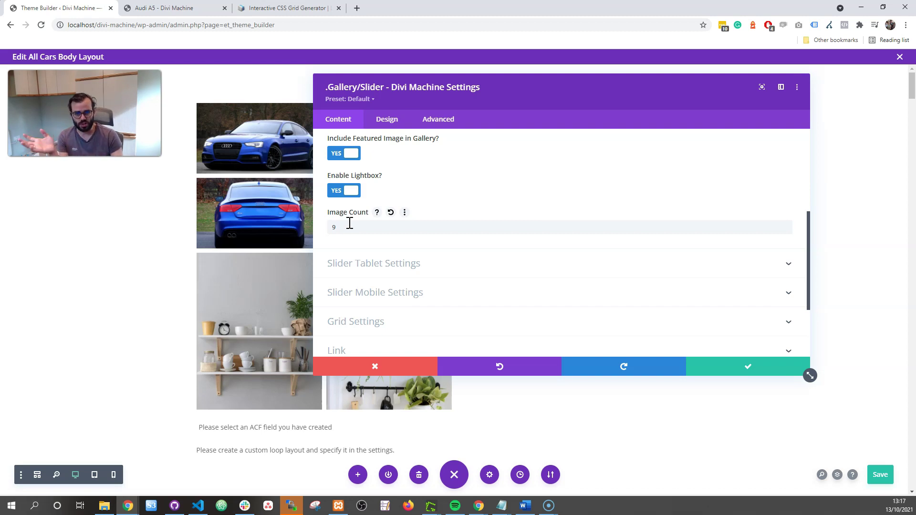
pyautogui.moveTo(454, 87); pyautogui.dragTo(516, 86)
pyautogui.scroll(-1, 429, 239)
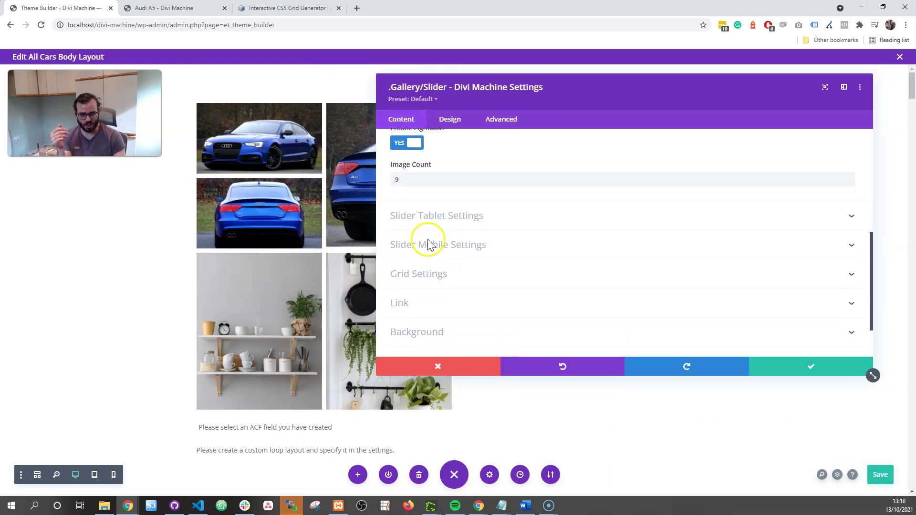
# - Expand the gallery's Grid Settings and compare the column options with the gallery in the layout
pyautogui.click(428, 271)
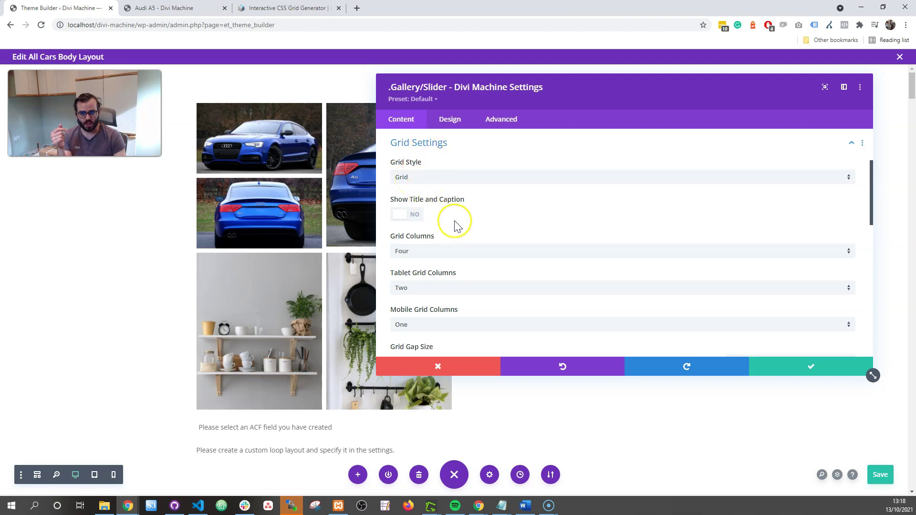
pyautogui.scroll(-1, 454, 224)
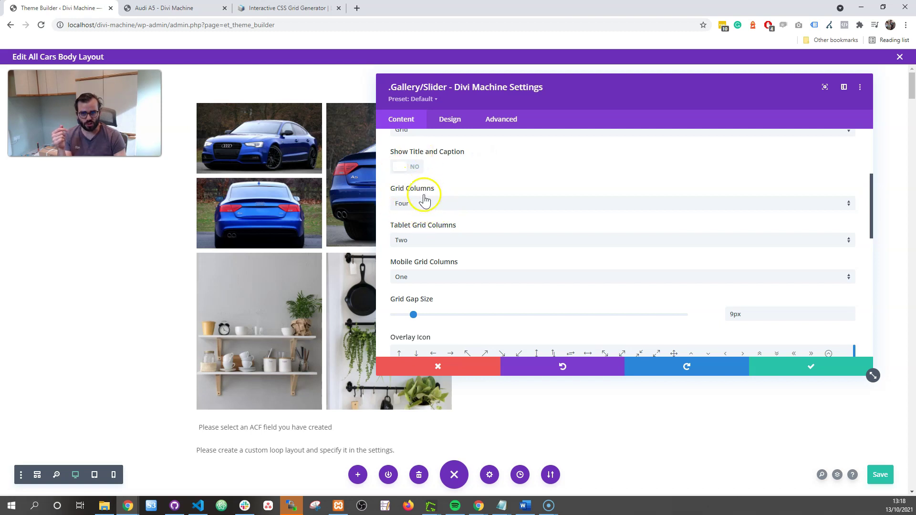
pyautogui.moveTo(443, 85); pyautogui.dragTo(348, 364)
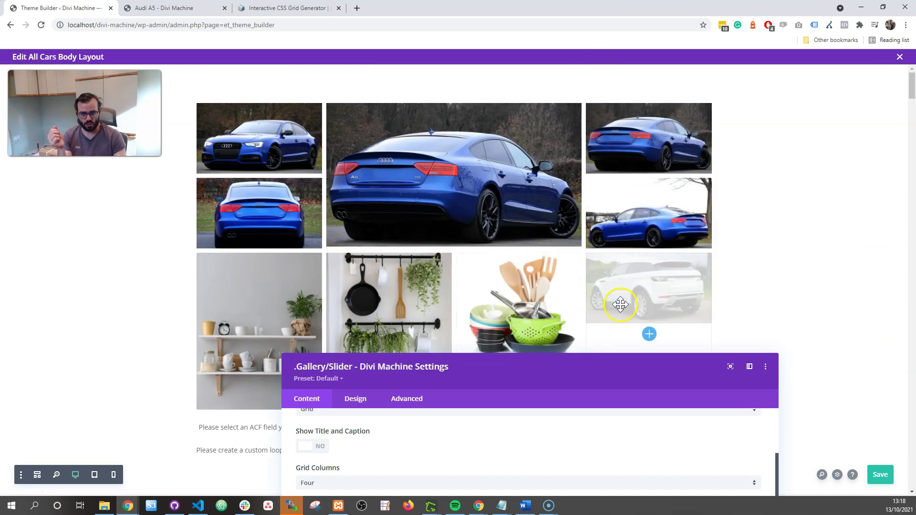
pyautogui.moveTo(608, 373); pyautogui.dragTo(739, 102)
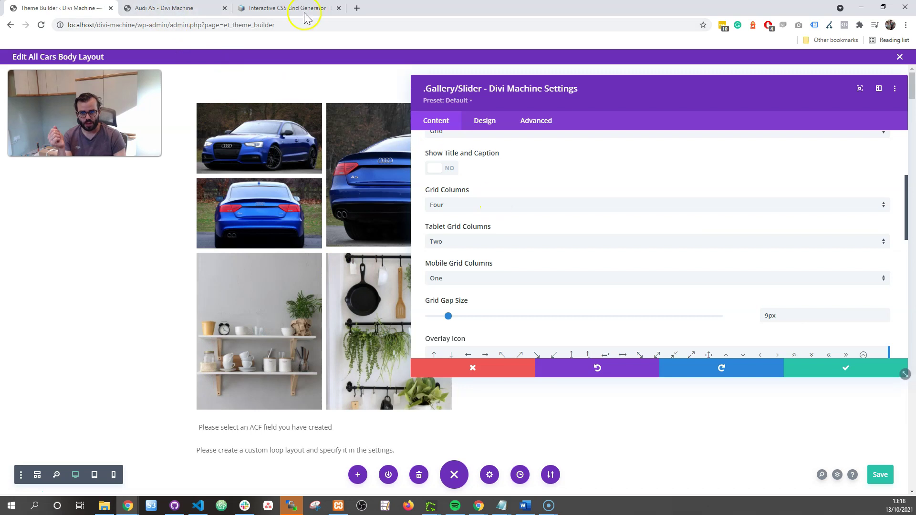
# - Inspect the large second gallery image in the live Audi A5 page's source
pyautogui.click(162, 8)
pyautogui.rightClick(364, 161)
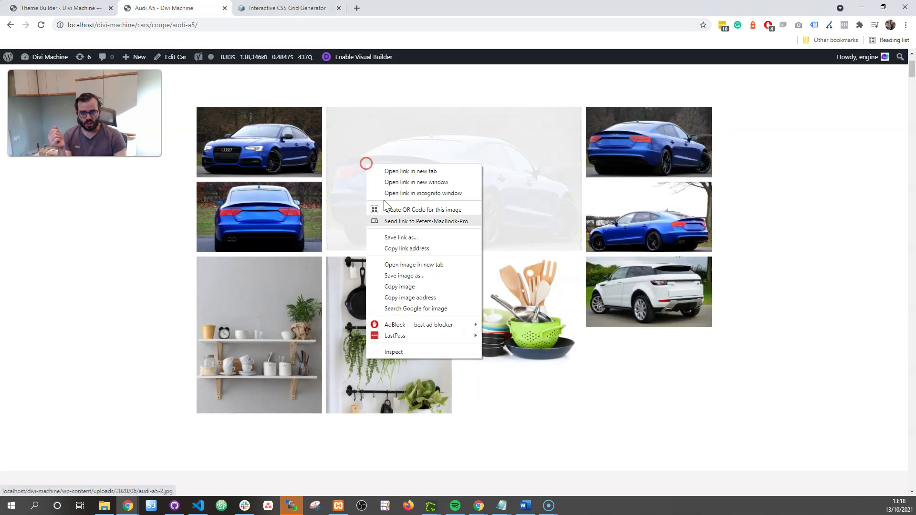
pyautogui.click(413, 351)
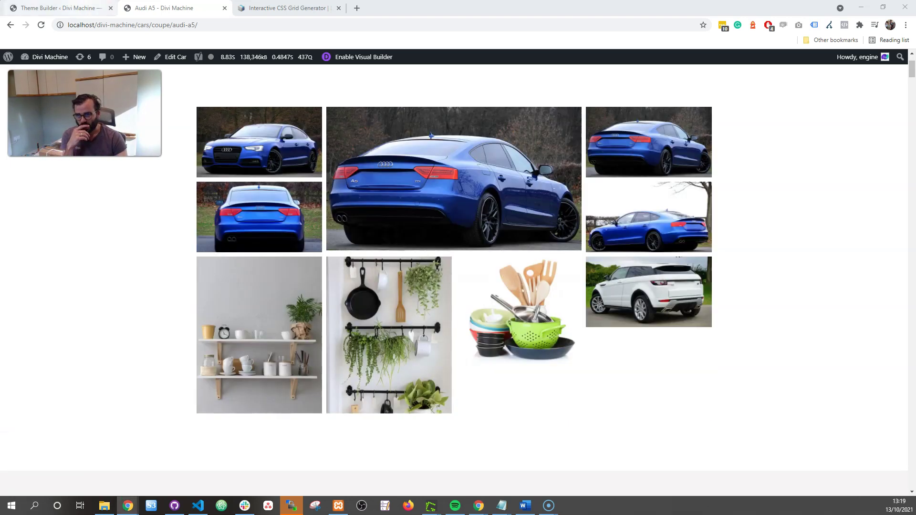
# - Return to the Gallery/Slider grid settings and examine the mod-1 entry in the Grid Custom Code
pyautogui.click(95, 7)
pyautogui.scroll(-6, 509, 244)
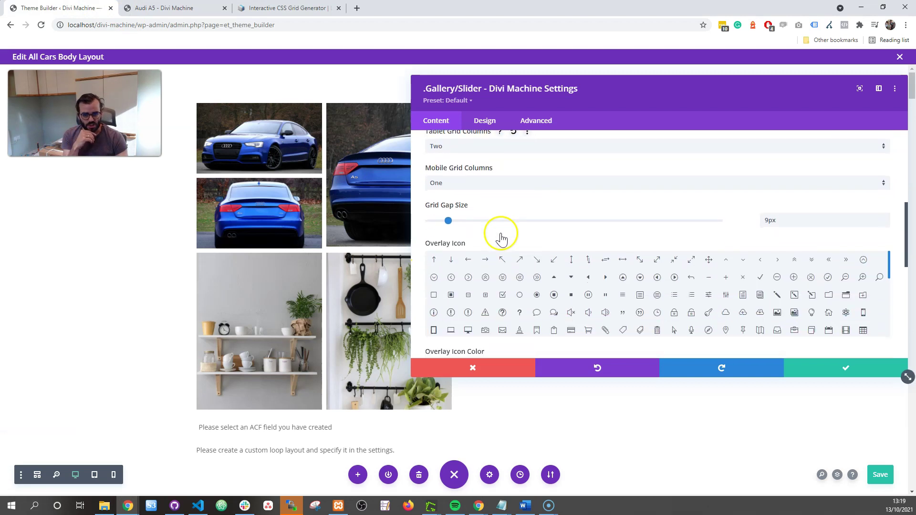
pyautogui.scroll(-1, 509, 286)
pyautogui.scroll(1, 505, 280)
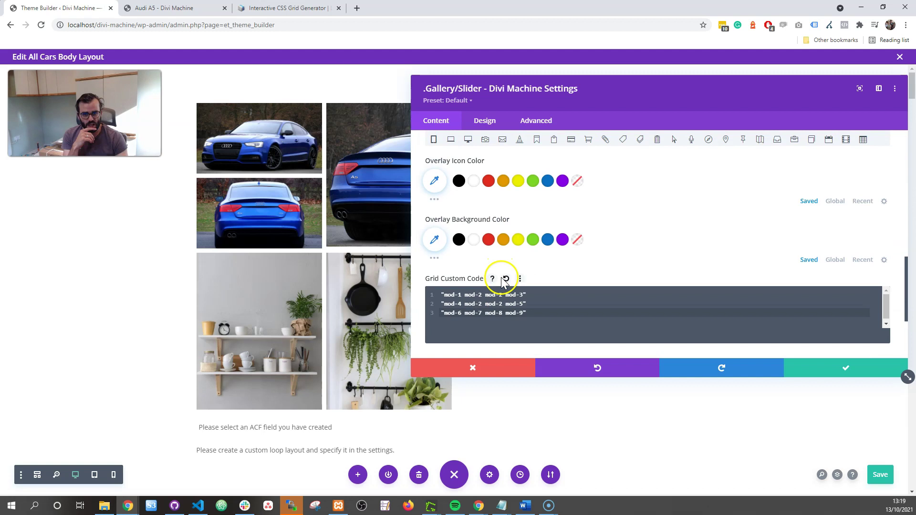
pyautogui.scroll(-1, 472, 303)
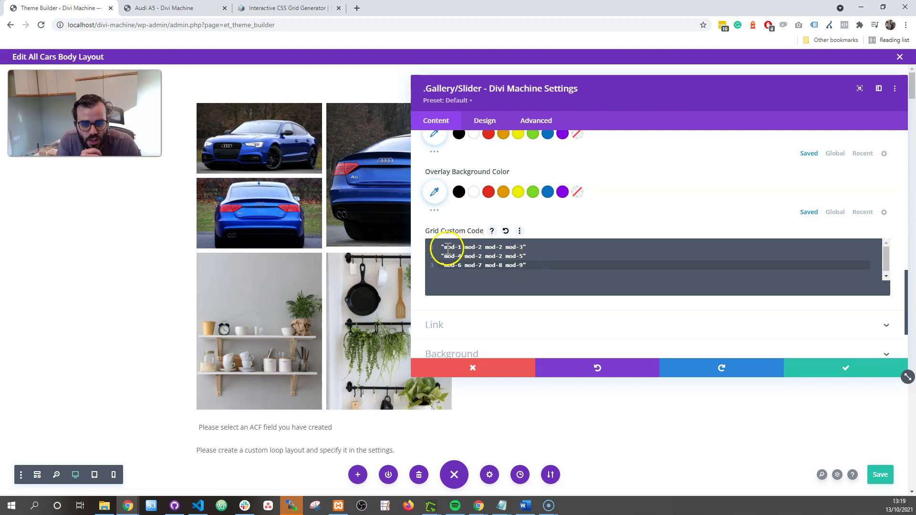
pyautogui.moveTo(444, 248); pyautogui.dragTo(449, 249)
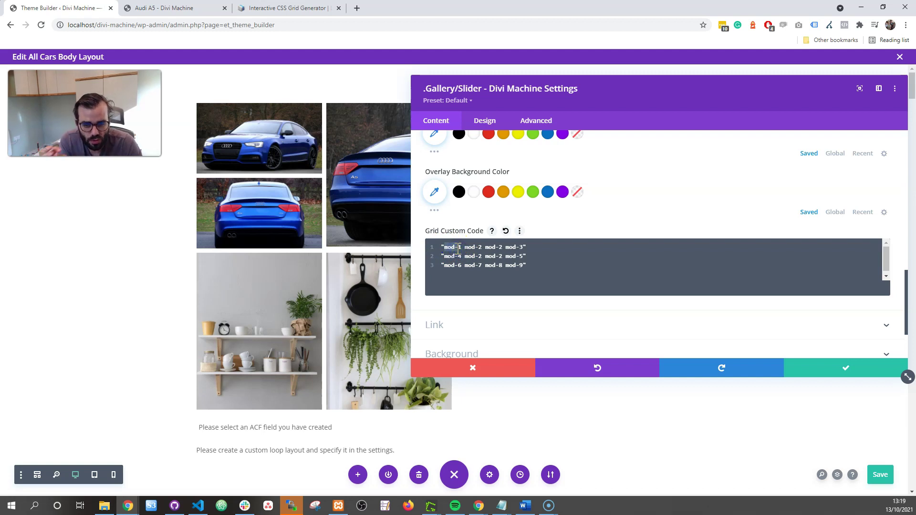
# - Inspect the first gallery image on the Audi A5 page and check the grid-area styles of the first three grid items
pyautogui.click(163, 8)
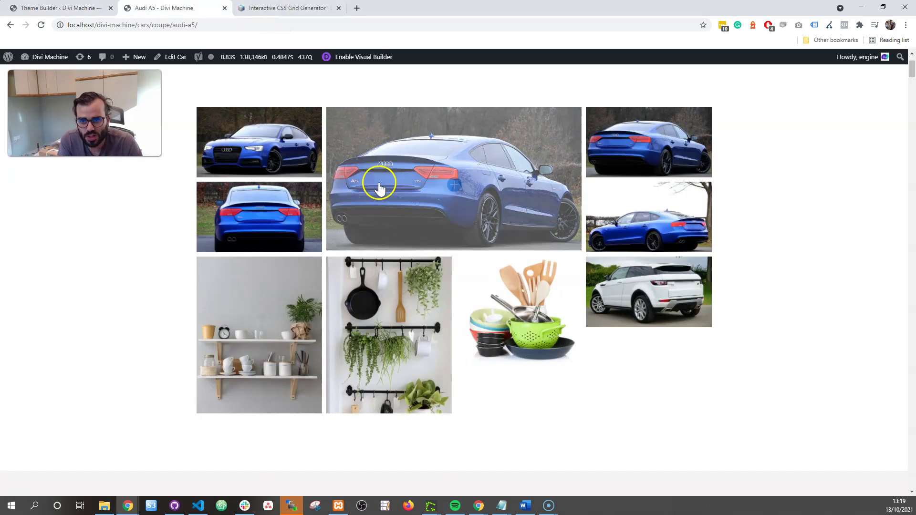
pyautogui.rightClick(380, 140)
pyautogui.rightClick(302, 159)
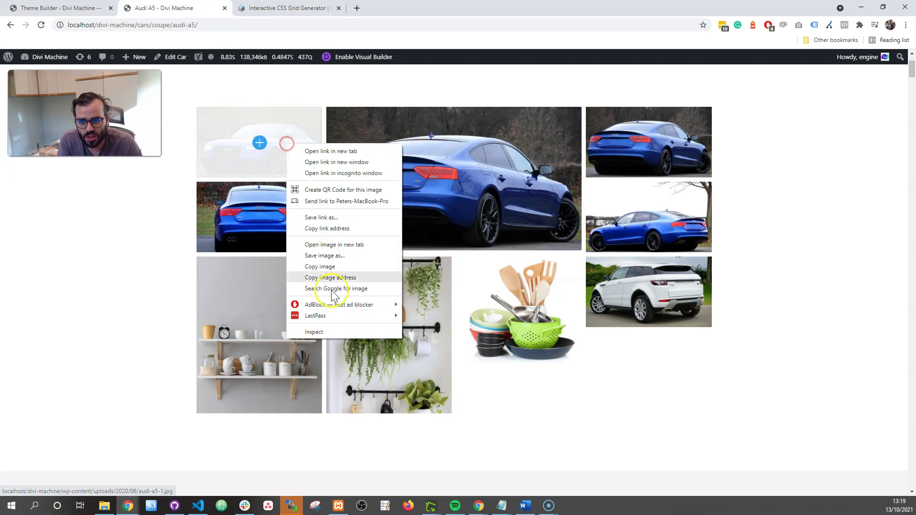
pyautogui.click(348, 333)
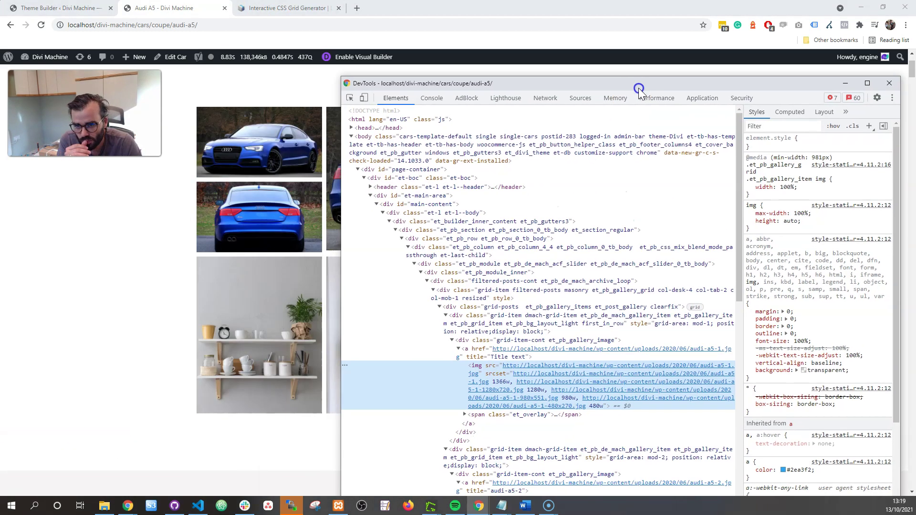
pyautogui.click(446, 316)
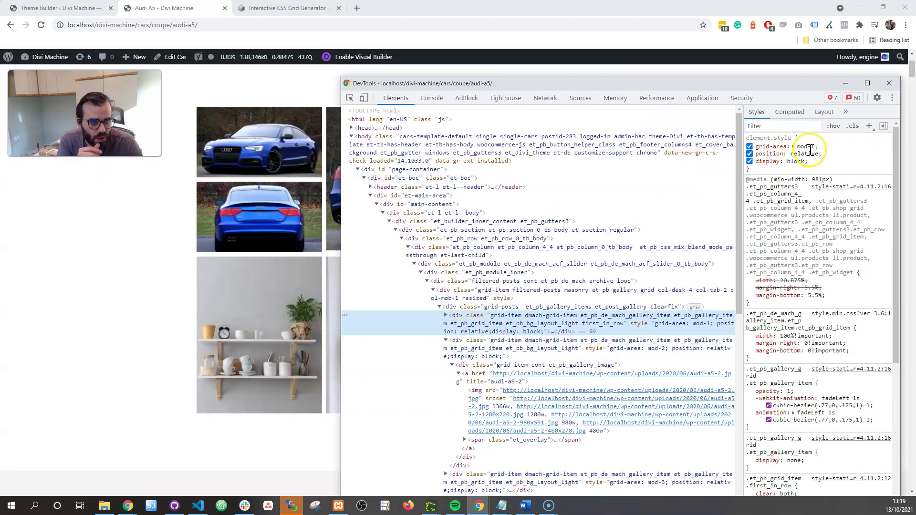
pyautogui.click(445, 340)
pyautogui.click(492, 348)
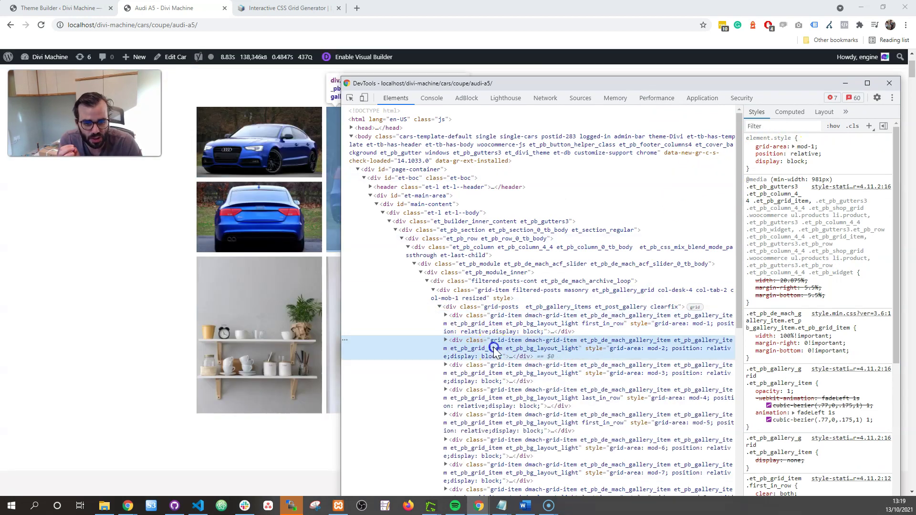
pyautogui.click(494, 373)
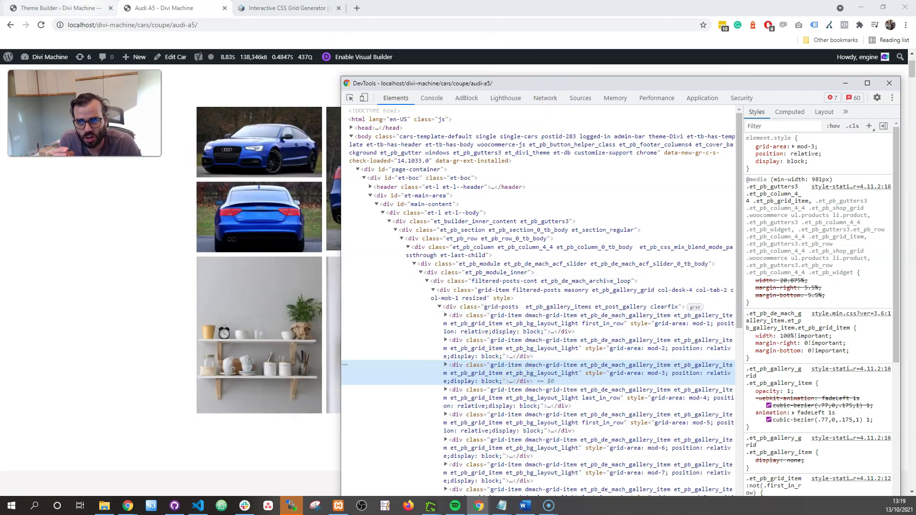
# - Examine the mod-1 entry and the repeated mod-2 entries in the first two rows of the Grid Custom Code
pyautogui.click(59, 9)
pyautogui.click(460, 247)
pyautogui.doubleClick(461, 247)
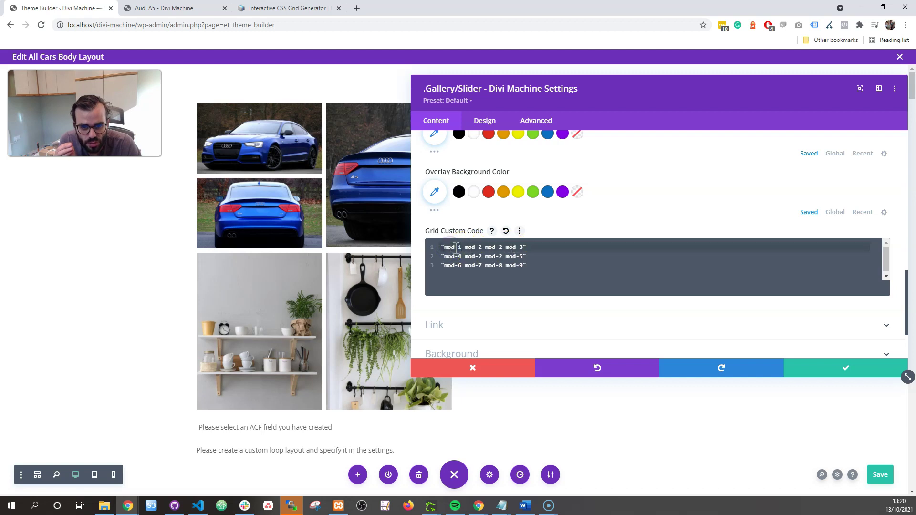
pyautogui.moveTo(485, 248); pyautogui.dragTo(510, 252)
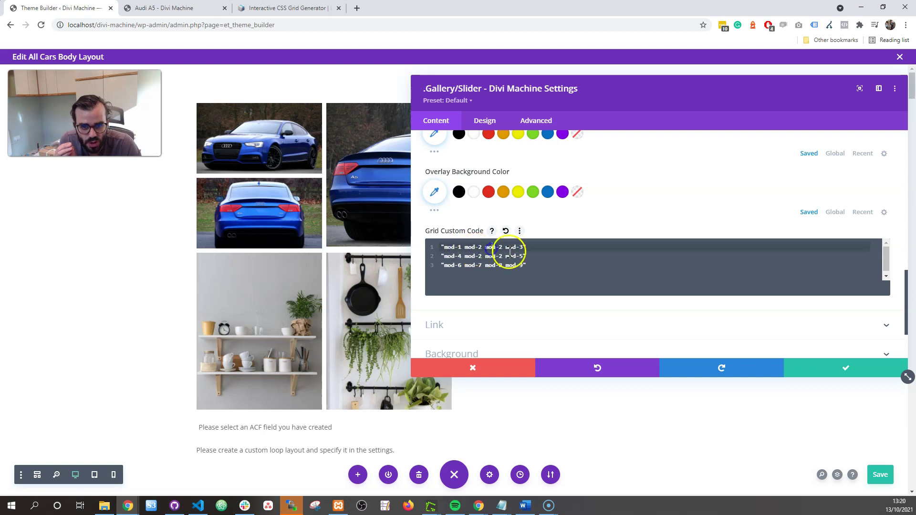
pyautogui.doubleClick(450, 246)
pyautogui.click(461, 246)
pyautogui.moveTo(464, 246); pyautogui.dragTo(479, 247)
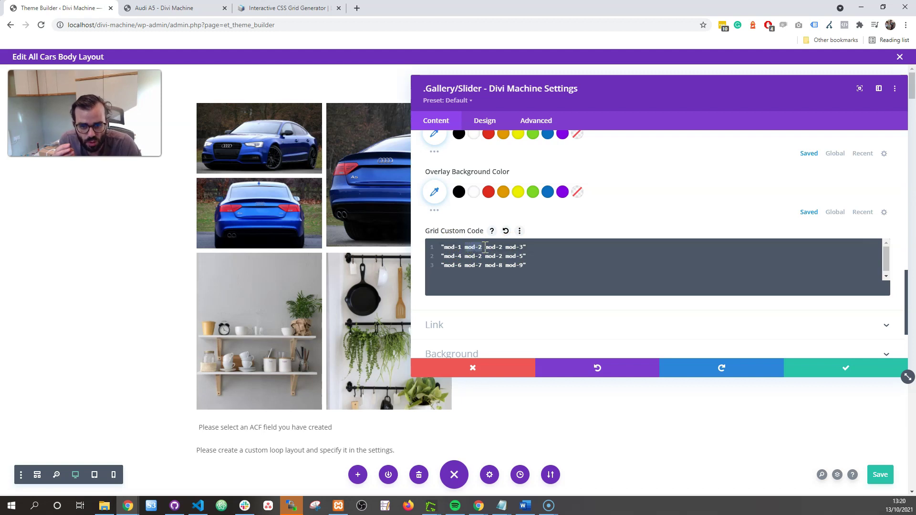
pyautogui.click(486, 247)
pyautogui.moveTo(485, 246); pyautogui.dragTo(491, 247)
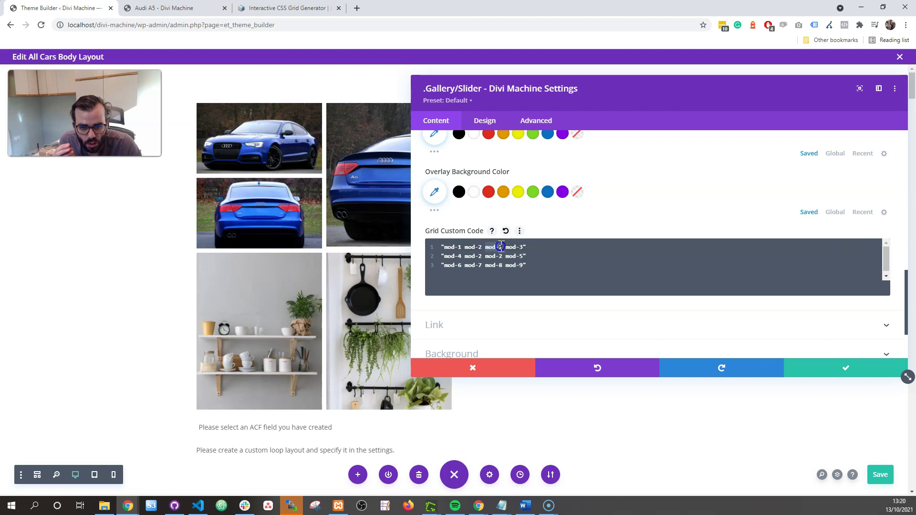
pyautogui.click(465, 256)
pyautogui.moveTo(465, 256); pyautogui.dragTo(472, 256)
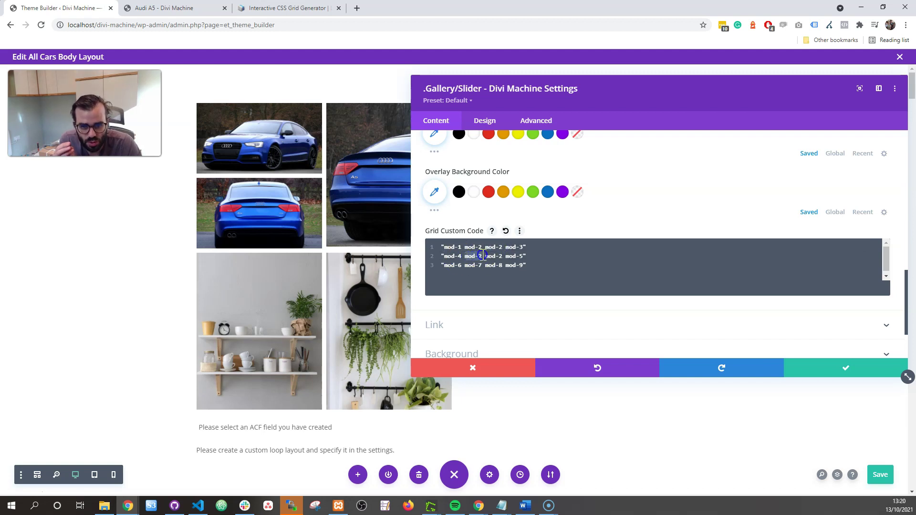
pyautogui.click(486, 257)
pyautogui.moveTo(485, 256); pyautogui.dragTo(495, 256)
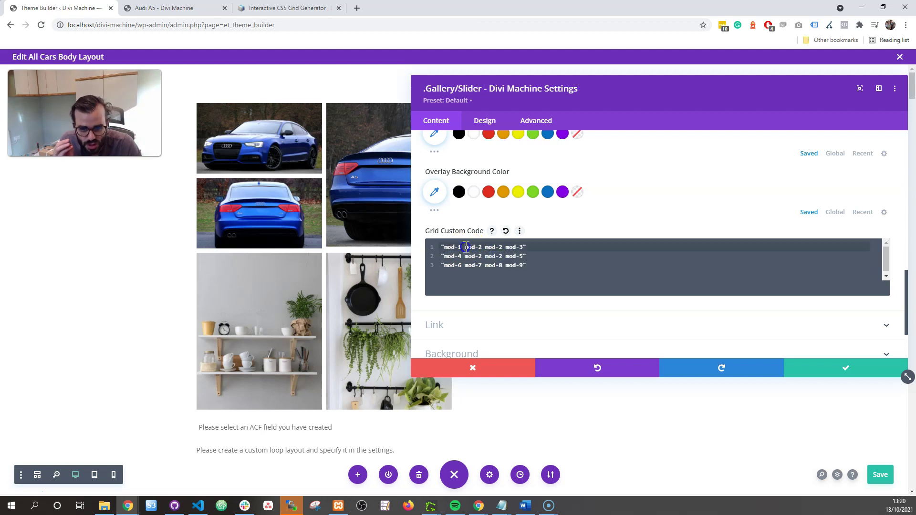
# - Trace the order of the area names across the Grid Custom Code, ending with mod-9 in the third row
pyautogui.click(492, 252)
pyautogui.click(489, 246)
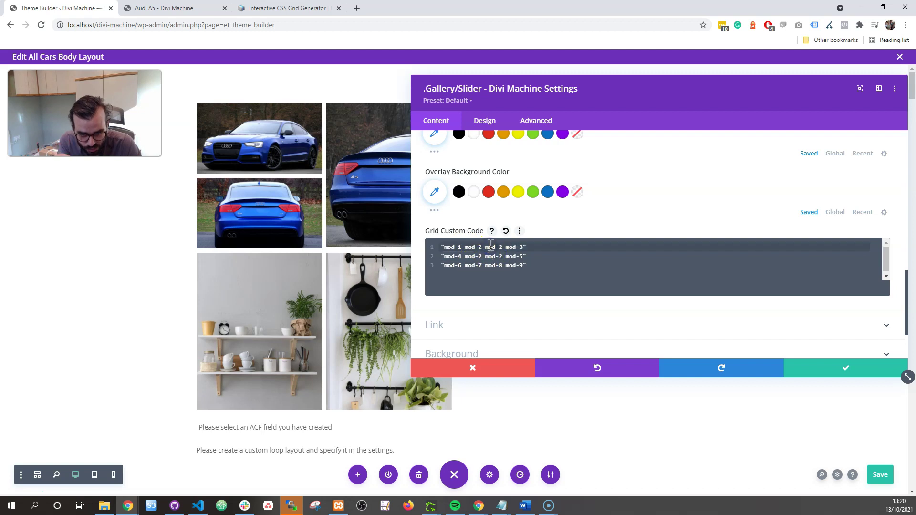
pyautogui.click(475, 248)
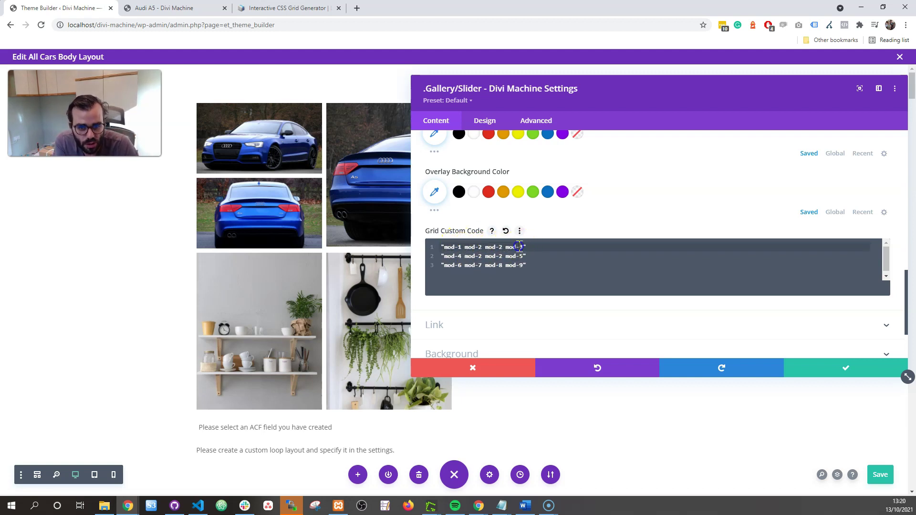
pyautogui.click(452, 263)
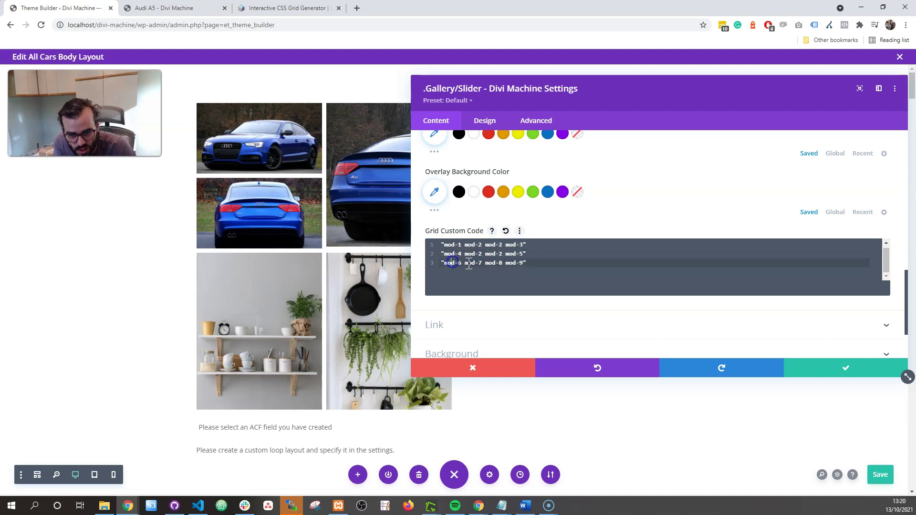
pyautogui.click(517, 268)
# - Switch to the Layoutit CSS grid generator, reset the existing grid and add a fourth 1fr column
pyautogui.click(396, 182)
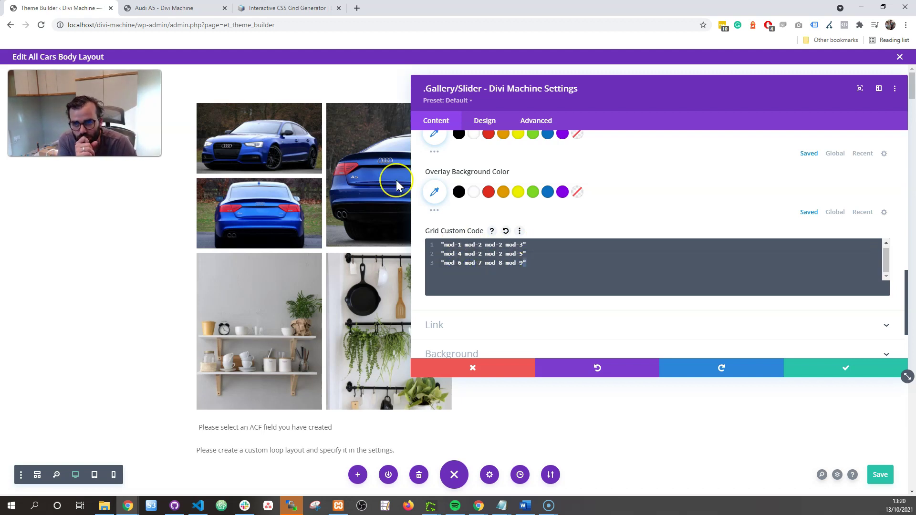
pyautogui.hotkey('ctrl', '3')
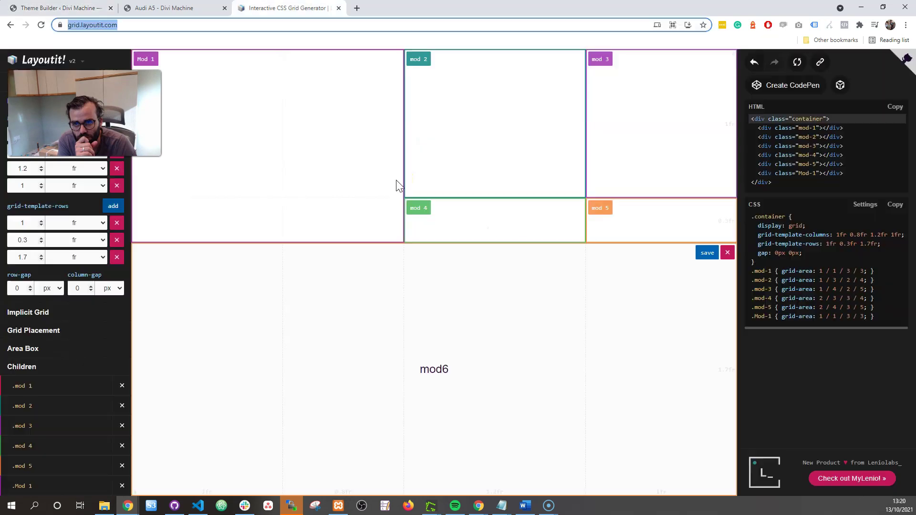
pyautogui.click(152, 26)
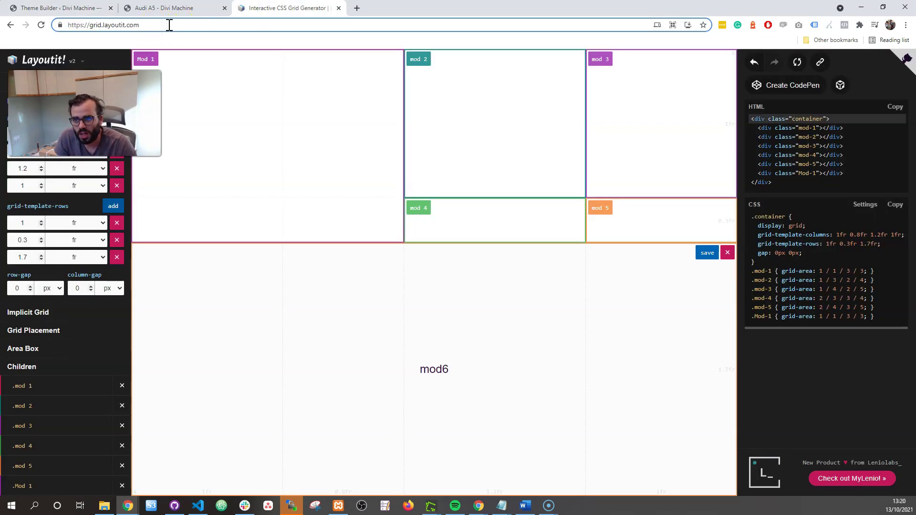
pyautogui.click(81, 125)
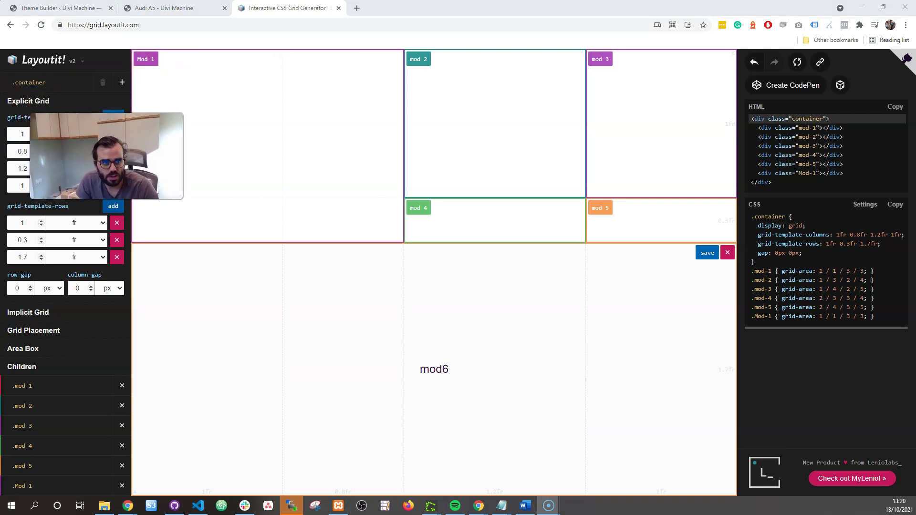
pyautogui.click(797, 62)
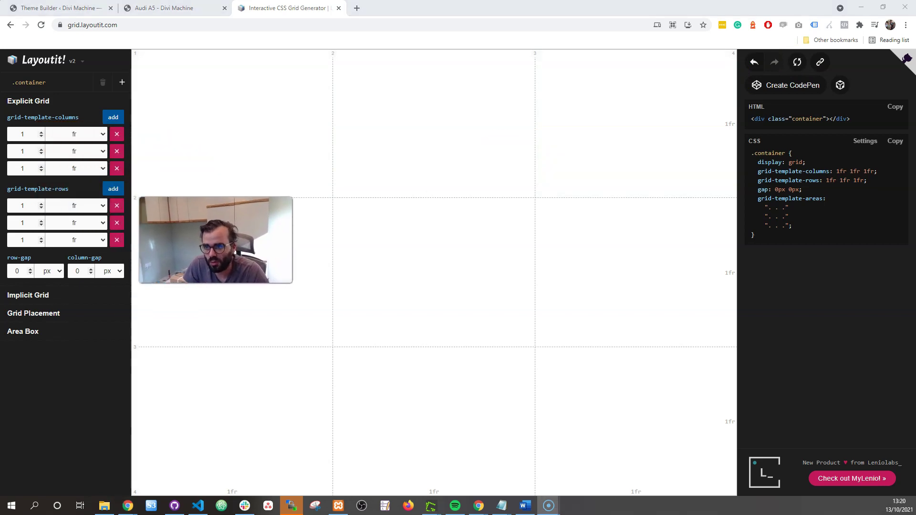
pyautogui.click(113, 119)
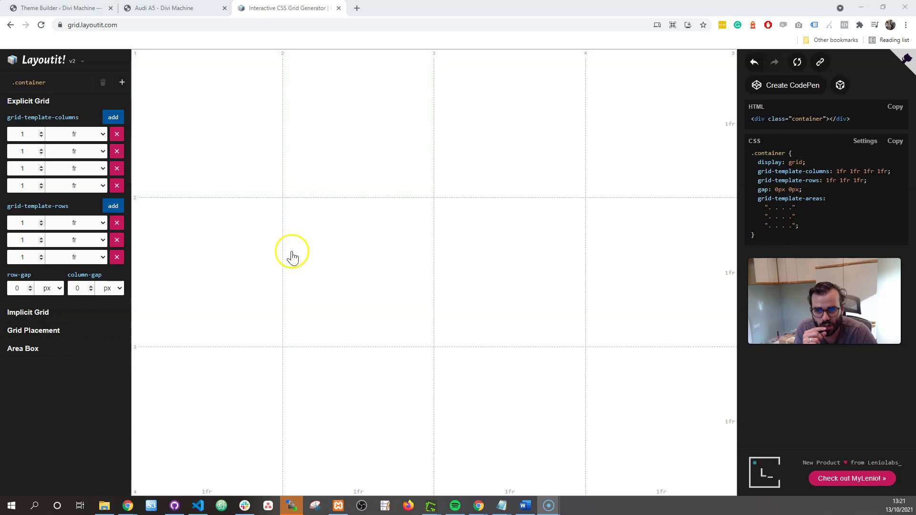
# - Create a two-by-two area mod 1 in the grid's upper-left corner and fill the remaining cells with single areas mod 2 to mod 9
pyautogui.moveTo(211, 119); pyautogui.dragTo(320, 233)
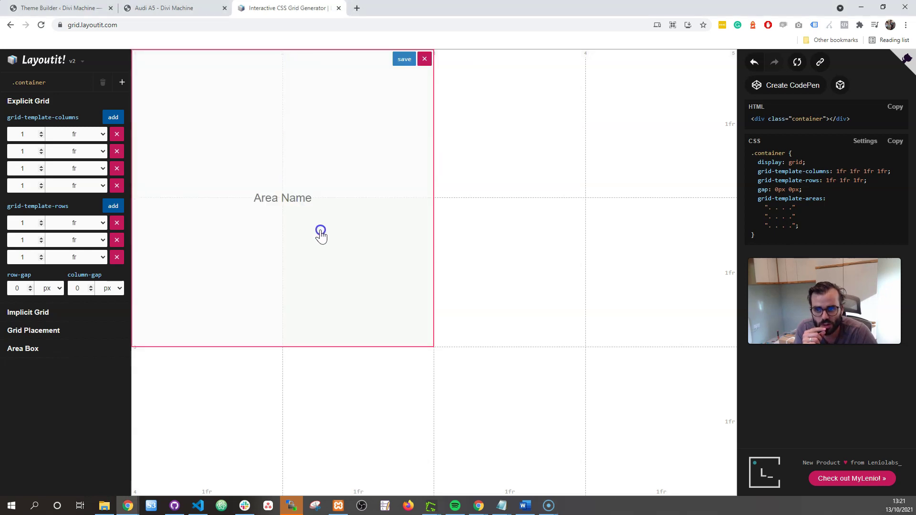
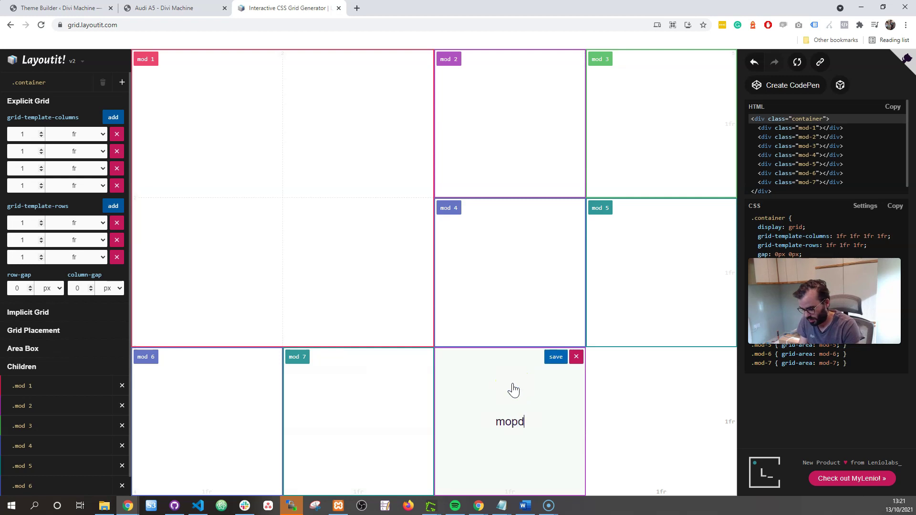
pyautogui.write('8')
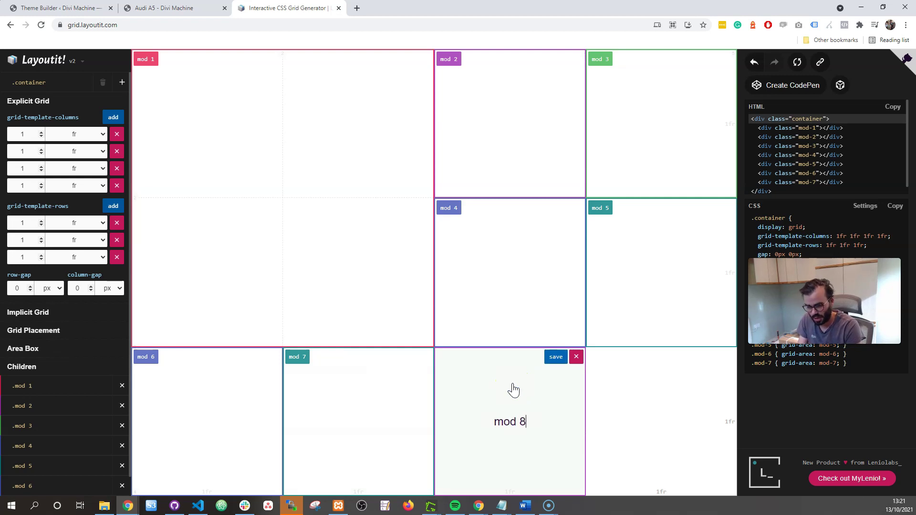
pyautogui.press('Return')
pyautogui.click(637, 380)
pyautogui.write('mod ')
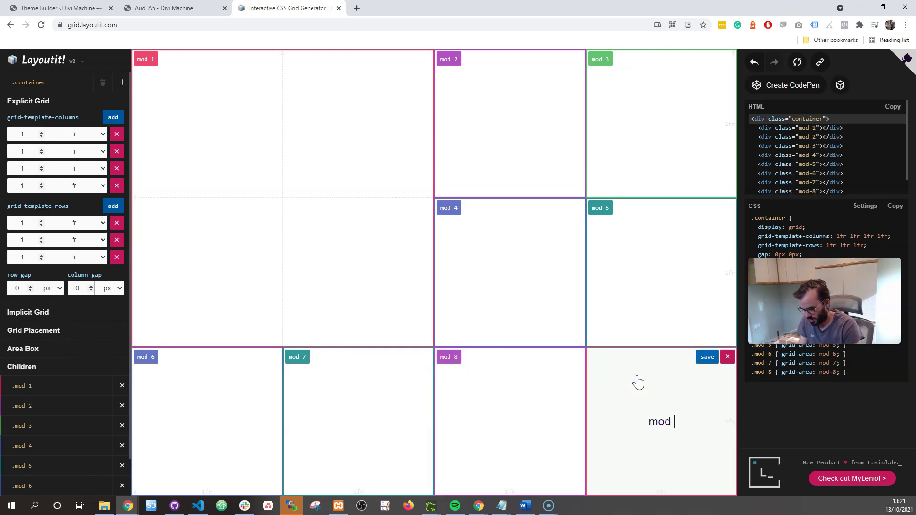
pyautogui.write('9')
pyautogui.press('Return')
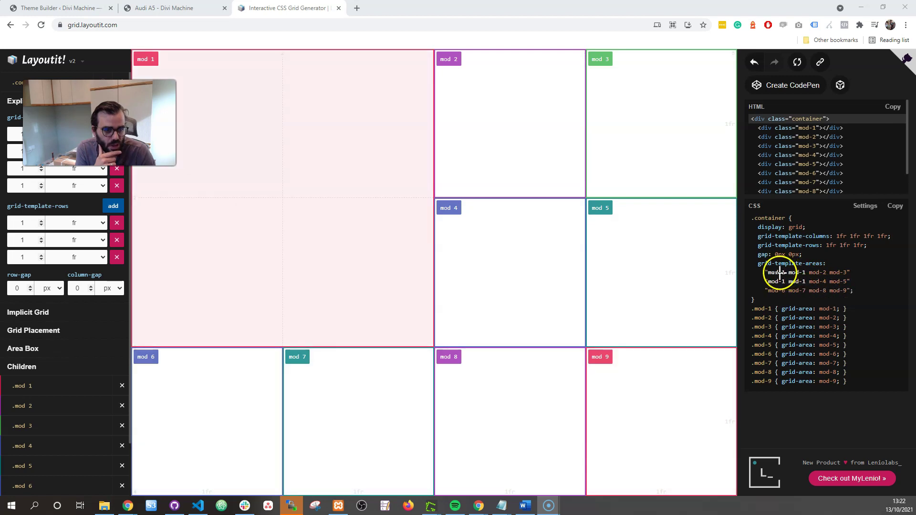
# - Copy the three quoted grid-template-areas rows from the generated CSS and replace the gallery module's Grid Custom Code with them in the Theme Builder
pyautogui.moveTo(765, 272); pyautogui.dragTo(855, 292)
pyautogui.hotkey('ctrl', 'c')
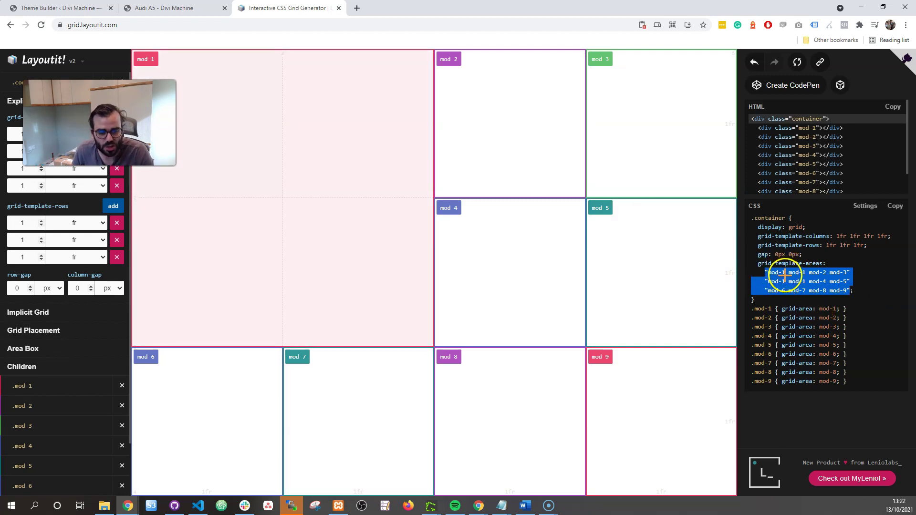
pyautogui.click(72, 8)
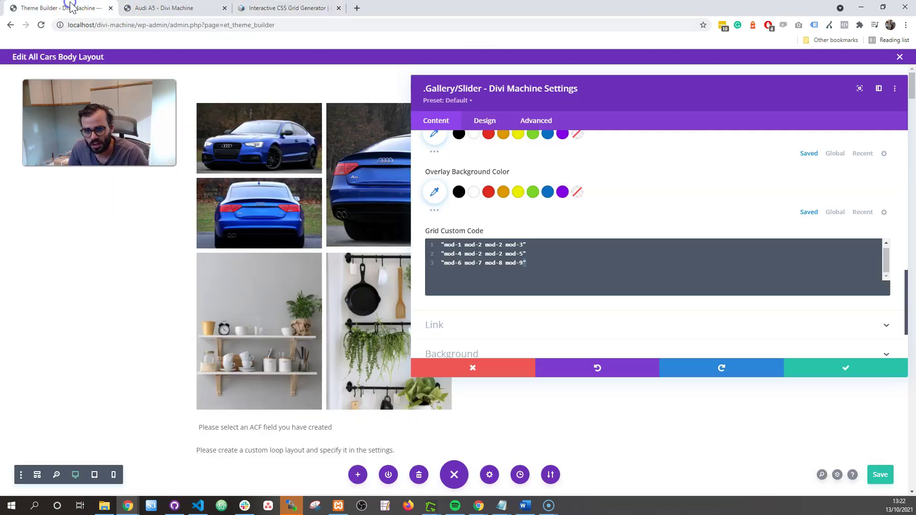
pyautogui.click(507, 261)
pyautogui.hotkey('ctrl', 'a')
pyautogui.hotkey('ctrl', 'v')
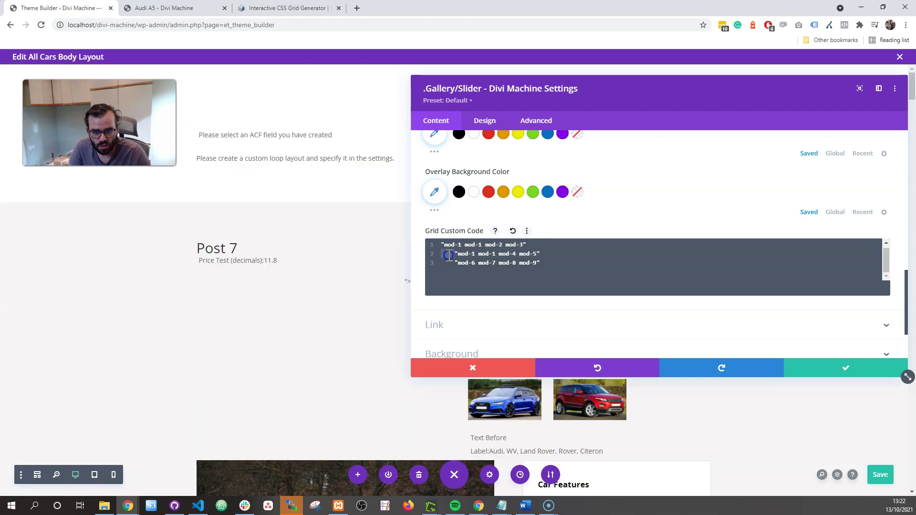
# - Remove the leading spaces from the second and third rows of the Grid Custom Code
pyautogui.click(450, 256)
pyautogui.click(452, 258)
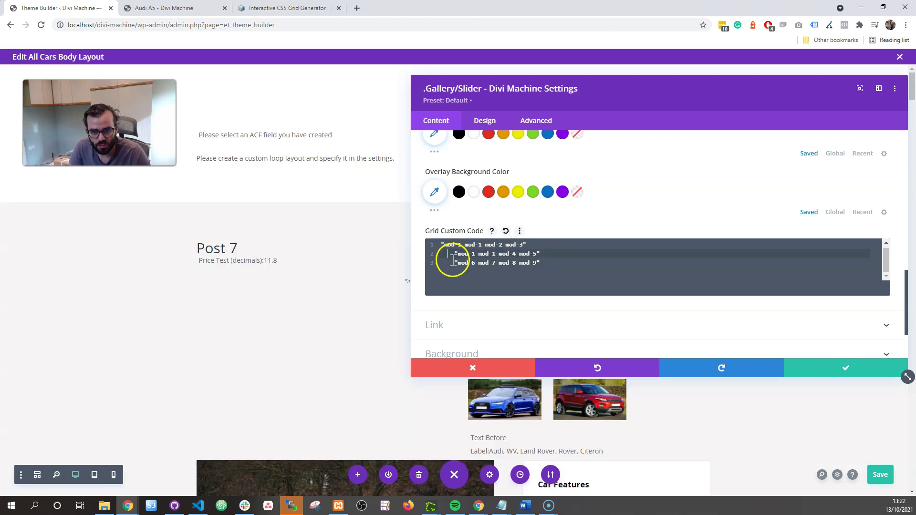
pyautogui.press('BackSpace')
pyautogui.press('BackSpace')
pyautogui.press('BackSpace')
pyautogui.press('BackSpace')
pyautogui.click(453, 263)
pyautogui.press('BackSpace')
pyautogui.press('BackSpace')
pyautogui.press('BackSpace')
pyautogui.press('BackSpace')
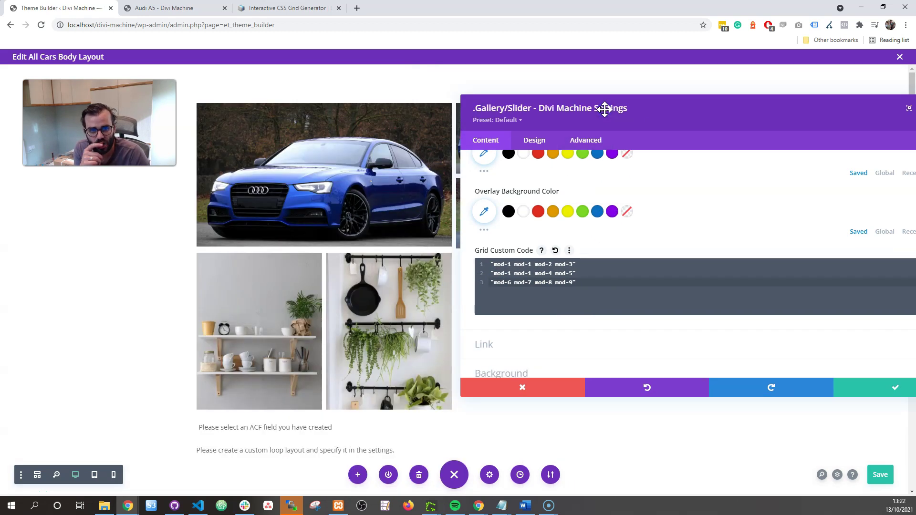
# - Move the settings window off the gallery preview, apply the Gallery/Slider settings and save the All Cars layout
pyautogui.moveTo(604, 109); pyautogui.dragTo(485, 227)
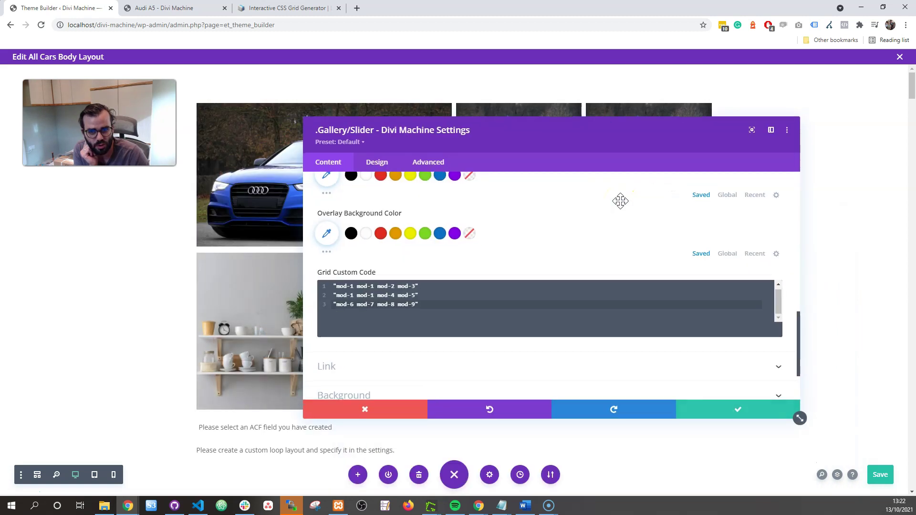
pyautogui.click(729, 413)
pyautogui.click(880, 474)
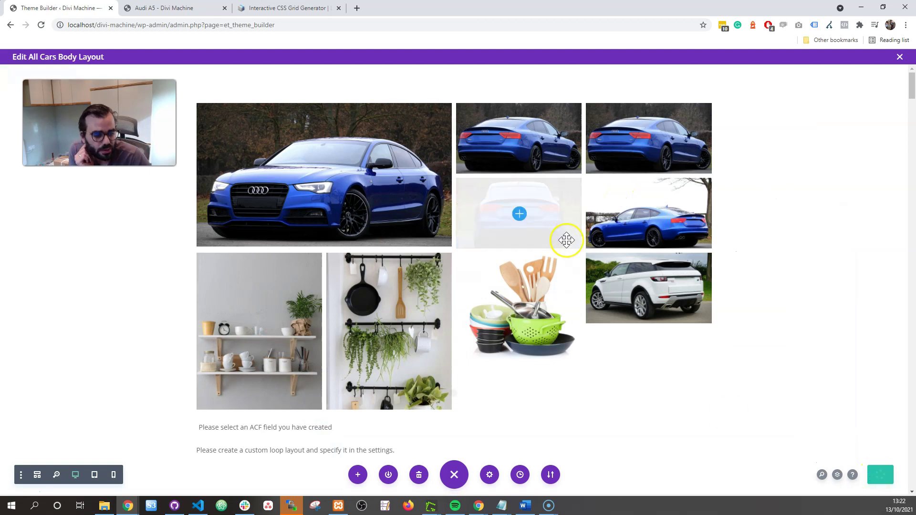
# - Reload the Audi A5 page to check the gallery grid on the front end
pyautogui.click(190, 10)
pyautogui.rightClick(327, 77)
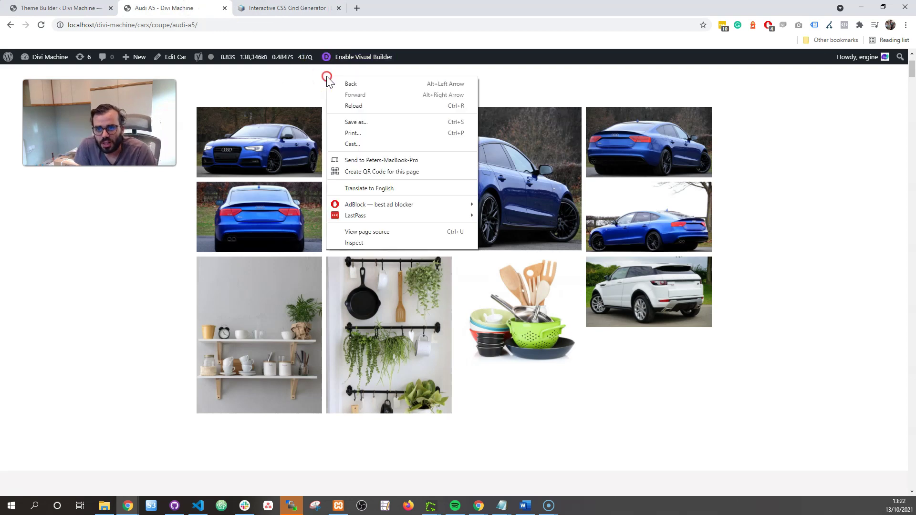
pyautogui.click(339, 105)
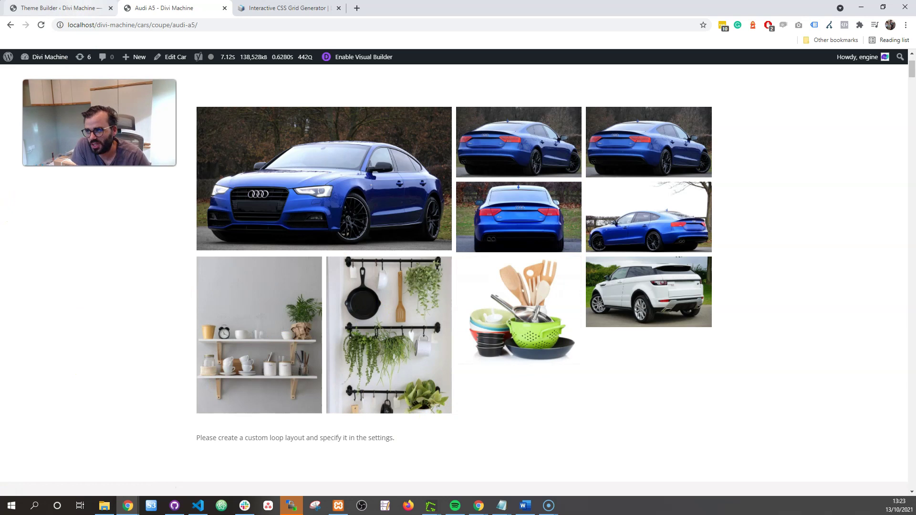
# - Return to the All Cars layout and open the settings of the ACF Item module directly below the gallery
pyautogui.click(58, 8)
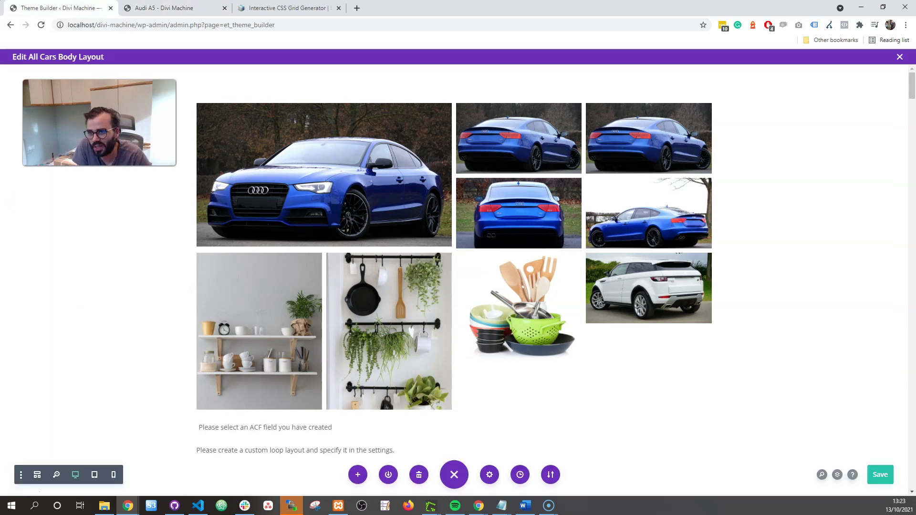
pyautogui.scroll(-1, 450, 273)
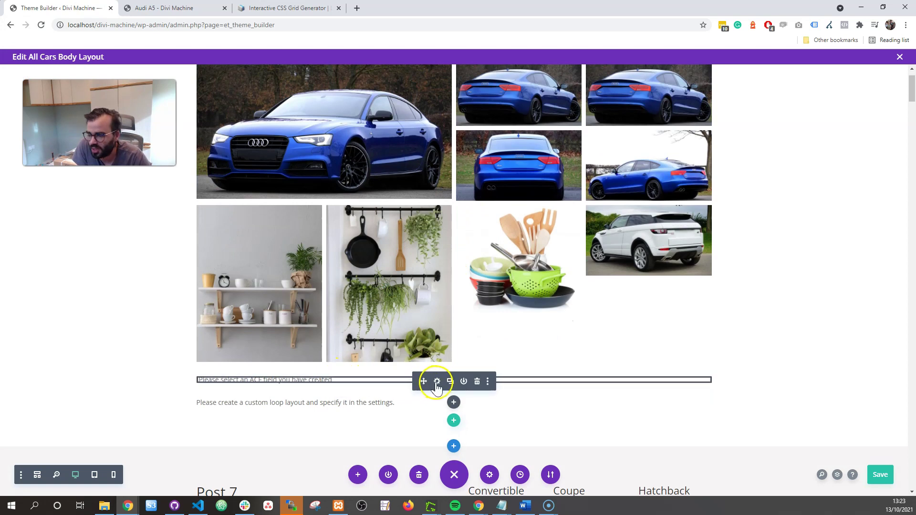
pyautogui.click(437, 382)
pyautogui.moveTo(401, 131); pyautogui.dragTo(310, 114)
# - Examine the ACF Item's Main Options through to the Visibility choices, keeping Visibility on All
pyautogui.click(319, 184)
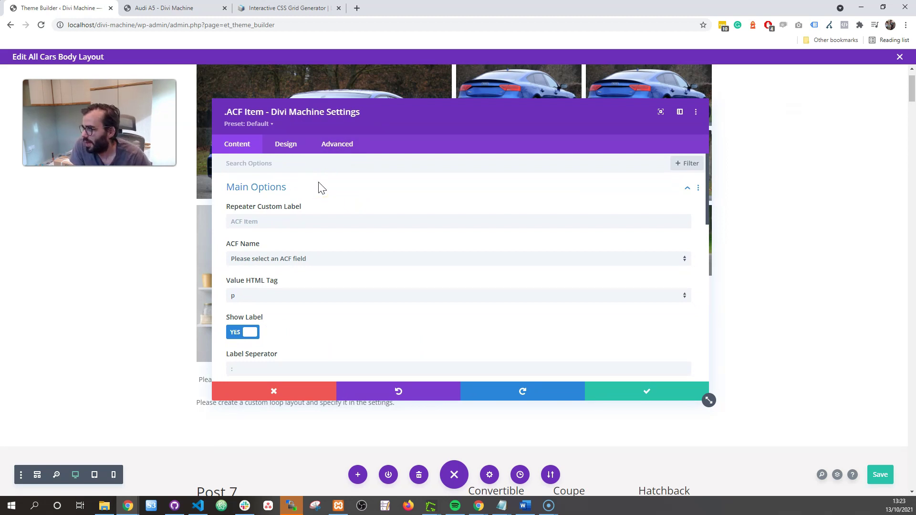
pyautogui.click(320, 187)
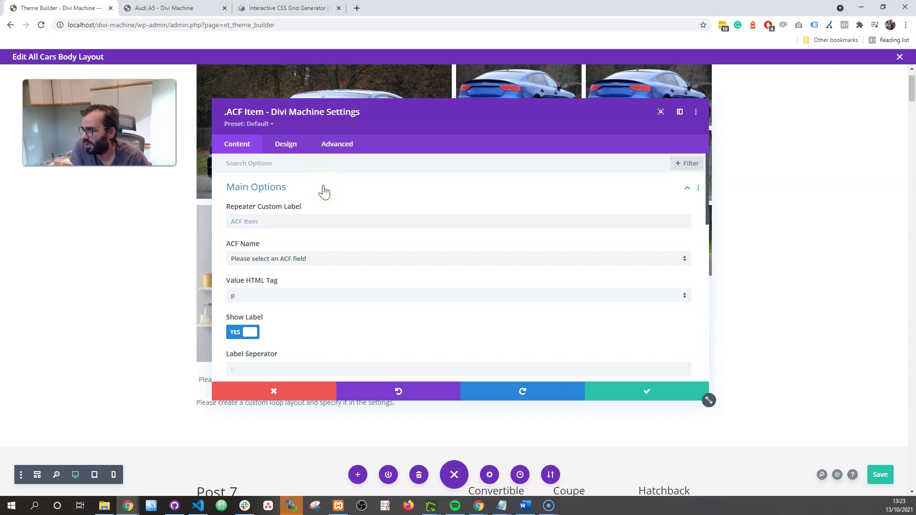
pyautogui.click(323, 190)
pyautogui.click(323, 190)
pyautogui.scroll(-1, 323, 191)
pyautogui.scroll(-4, 323, 190)
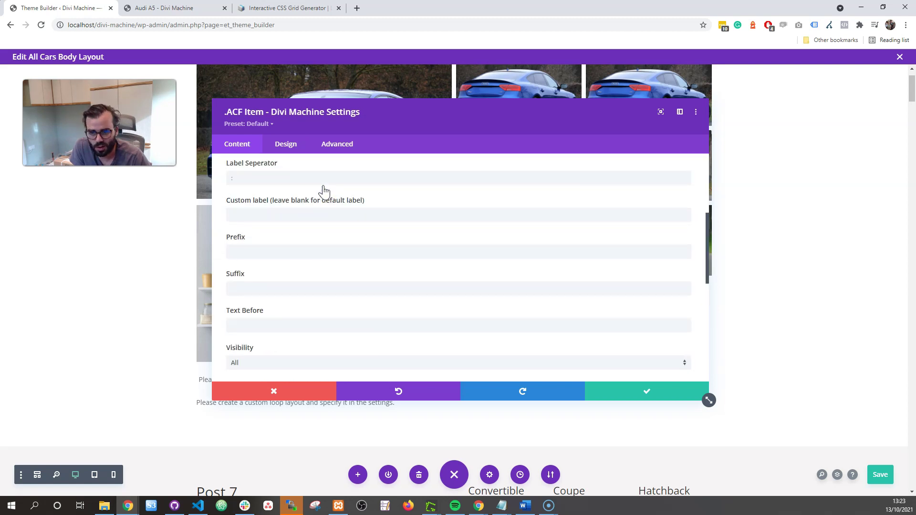
pyautogui.scroll(-5, 324, 189)
pyautogui.scroll(3, 331, 288)
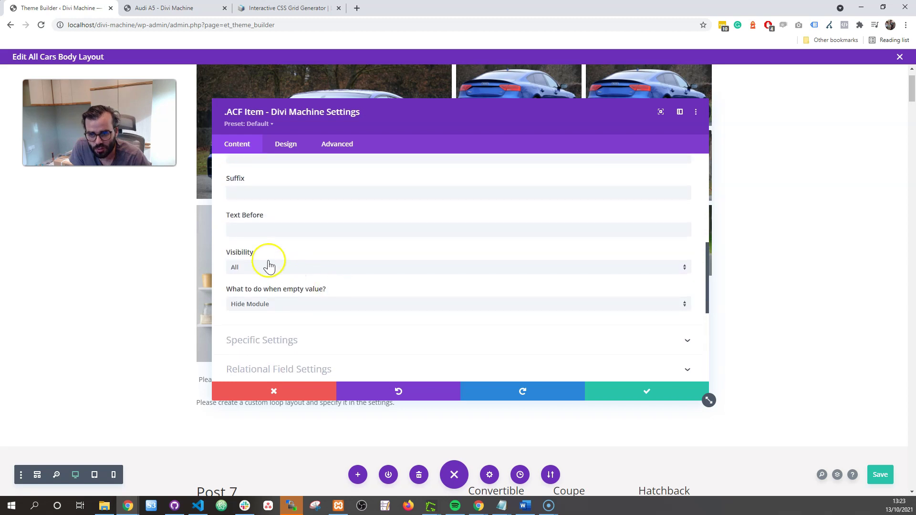
pyautogui.click(256, 268)
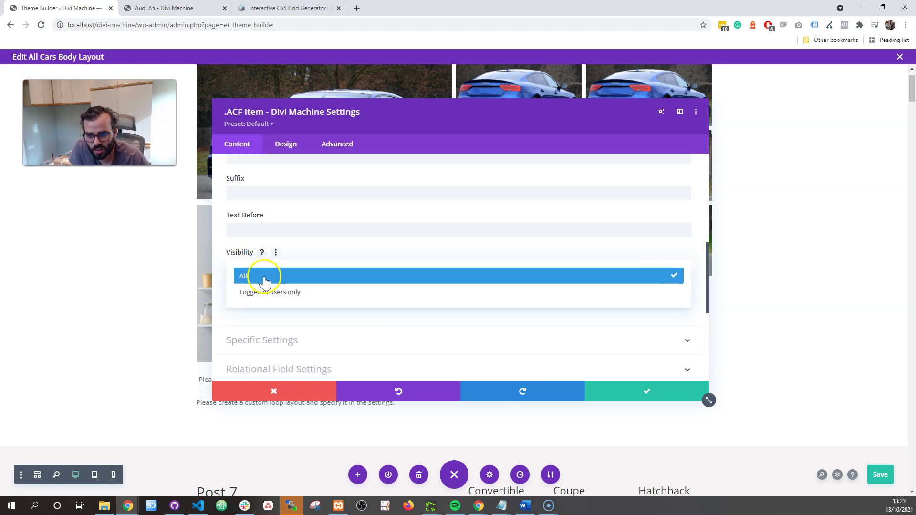
pyautogui.click(271, 281)
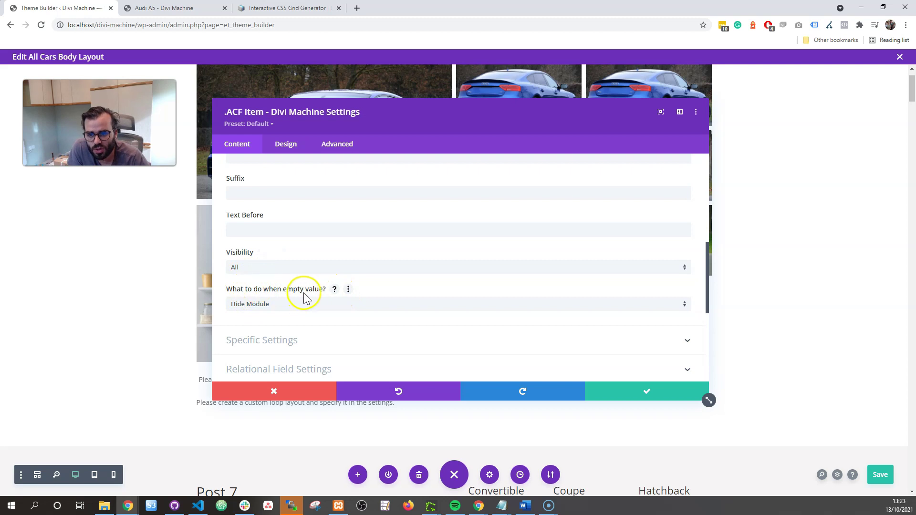
# - Set the ACF Item's empty-value behaviour to Hide Another Element & this module, with .image_1_hide as the Hide Element Selector
pyautogui.click(283, 305)
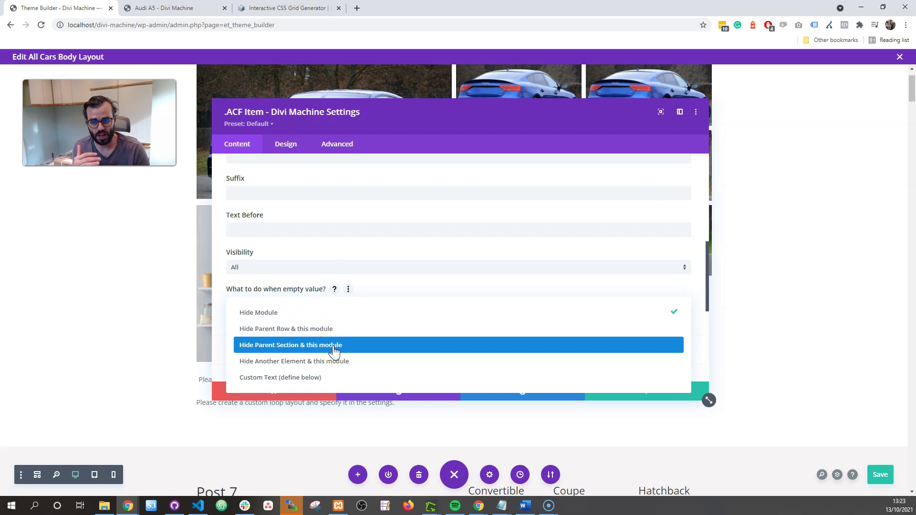
pyautogui.click(336, 367)
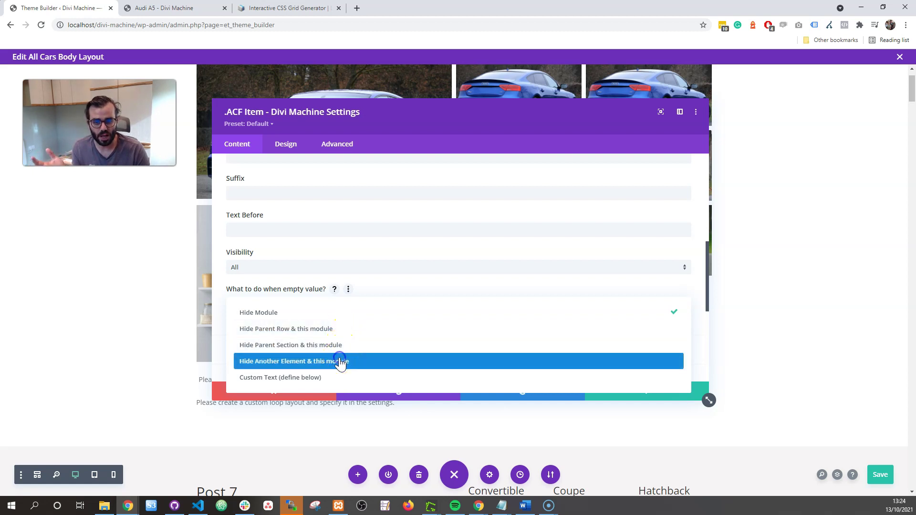
pyautogui.click(340, 361)
pyautogui.click(336, 338)
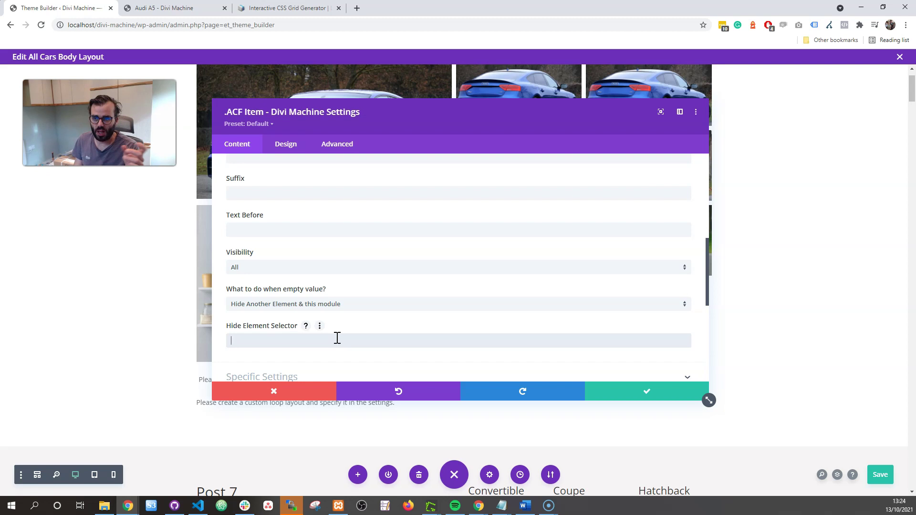
pyautogui.click(337, 337)
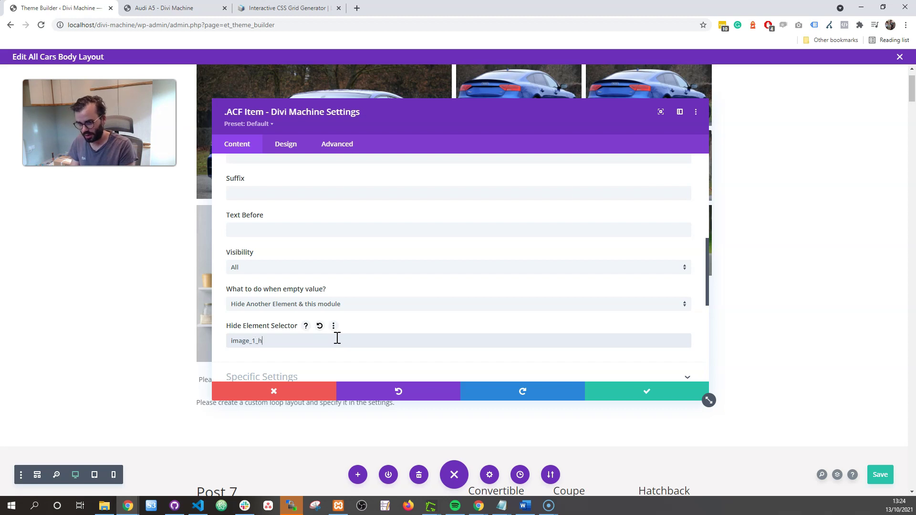
pyautogui.hotkey('ctrl', 'a')
pyautogui.press('Home')
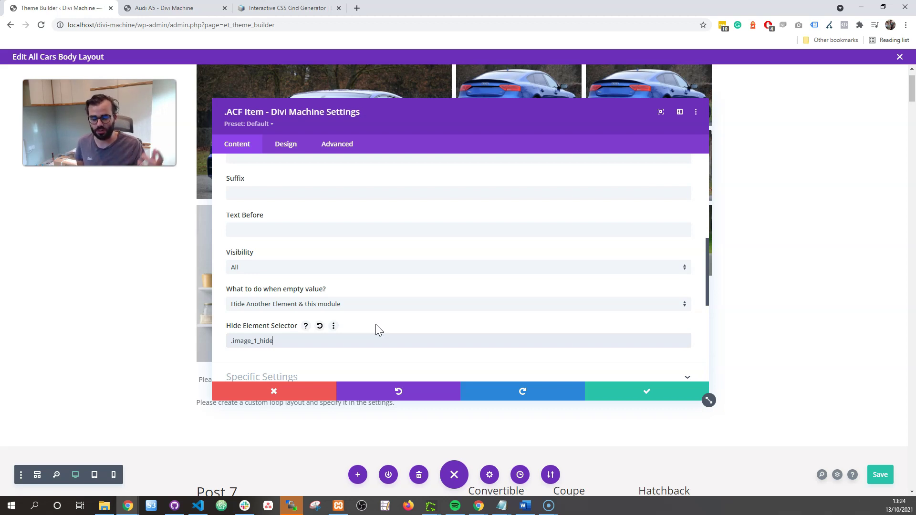
pyautogui.click(252, 335)
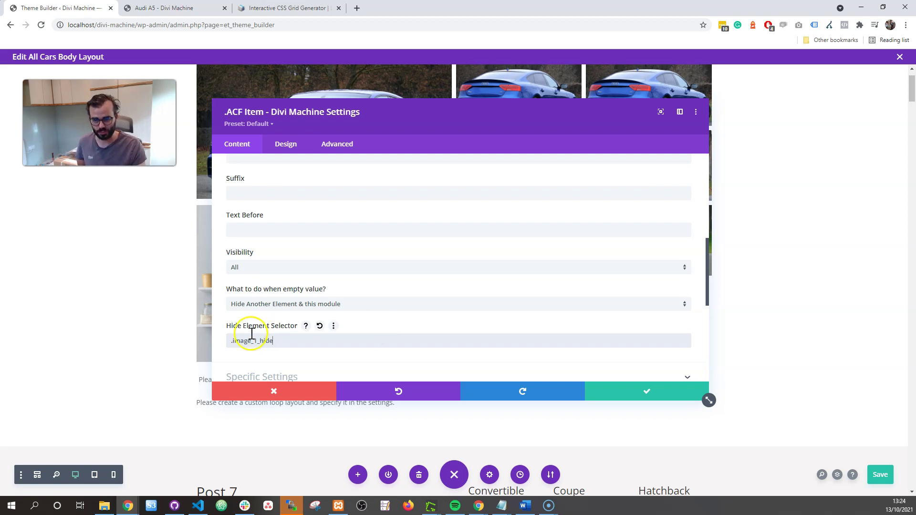
# - Change the ACF Item's empty-value behaviour to Custom Text (define below)
pyautogui.click(296, 303)
pyautogui.click(316, 380)
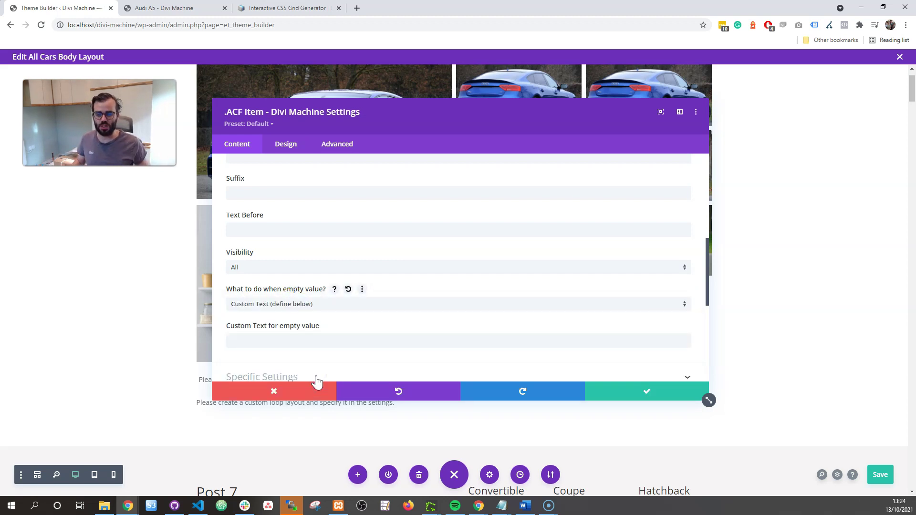
# - Close the ACF Item's Main Options and open its Conditional Settings
pyautogui.click(445, 353)
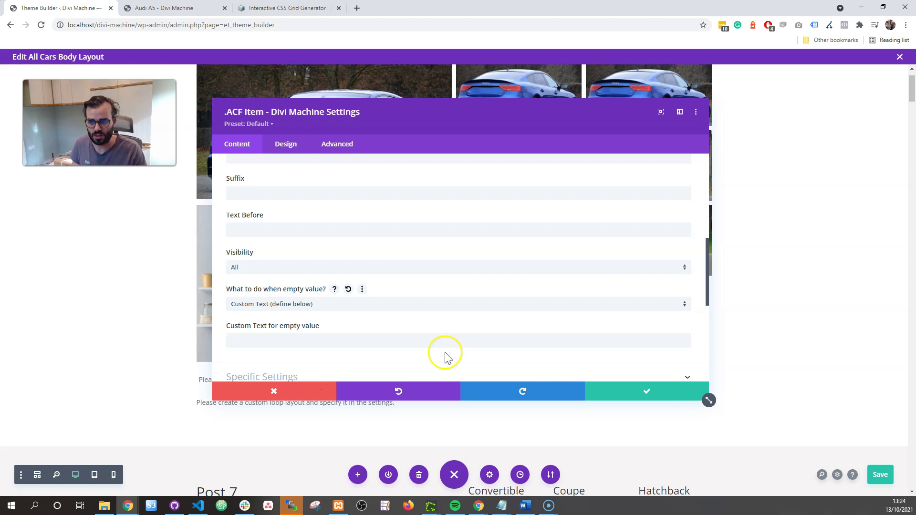
pyautogui.scroll(5, 351, 245)
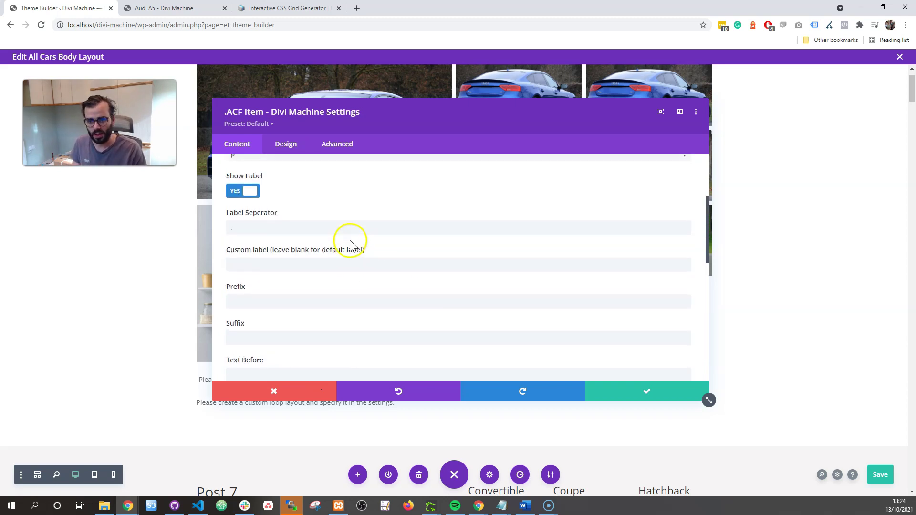
pyautogui.scroll(3, 332, 225)
pyautogui.click(325, 193)
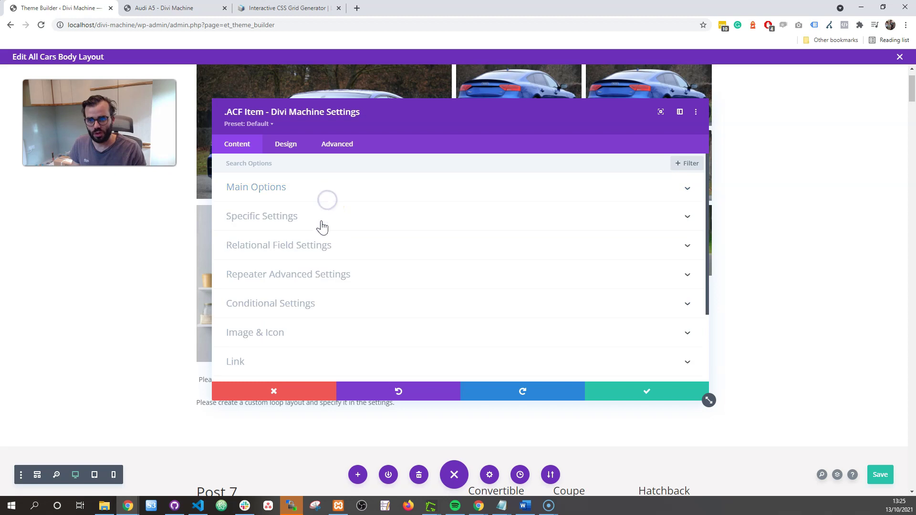
pyautogui.click(324, 300)
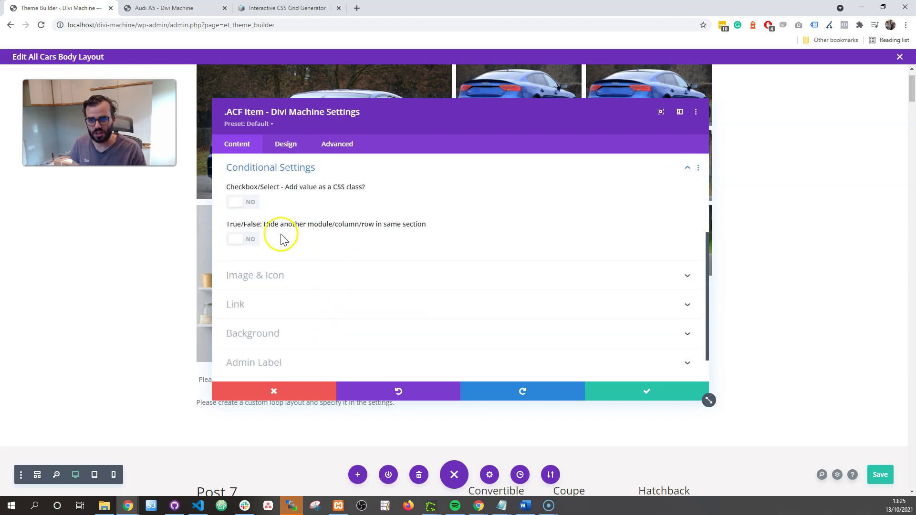
# - Try enabling the Checkbox/Select option that adds the value as a CSS class, leaving the CSS Selector blank
pyautogui.click(248, 204)
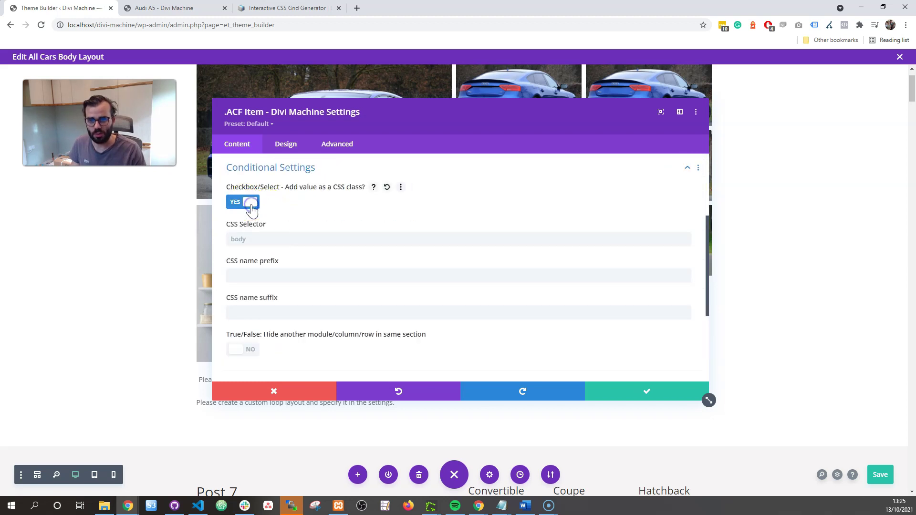
pyautogui.click(249, 202)
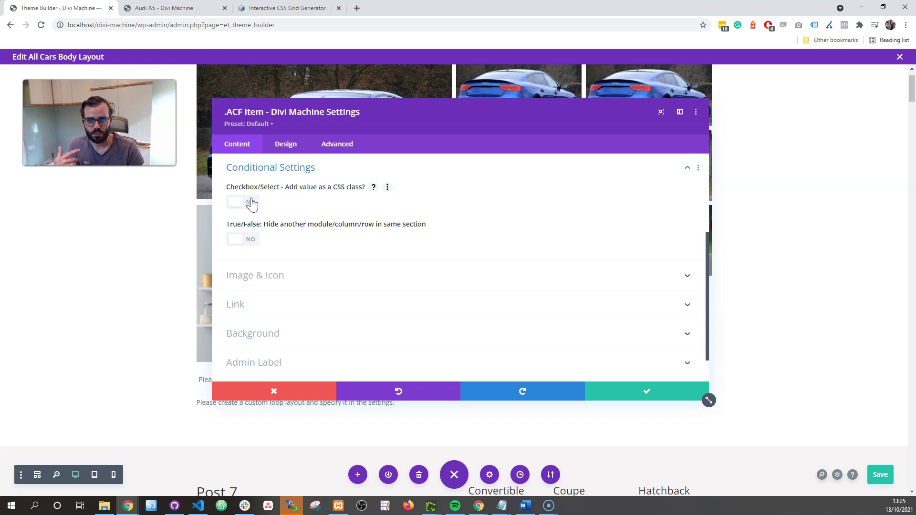
pyautogui.moveTo(252, 204)
pyautogui.mouseDown()
pyautogui.moveTo(272, 200)
pyautogui.moveTo(253, 204)
pyautogui.moveTo(257, 211)
pyautogui.mouseUp()
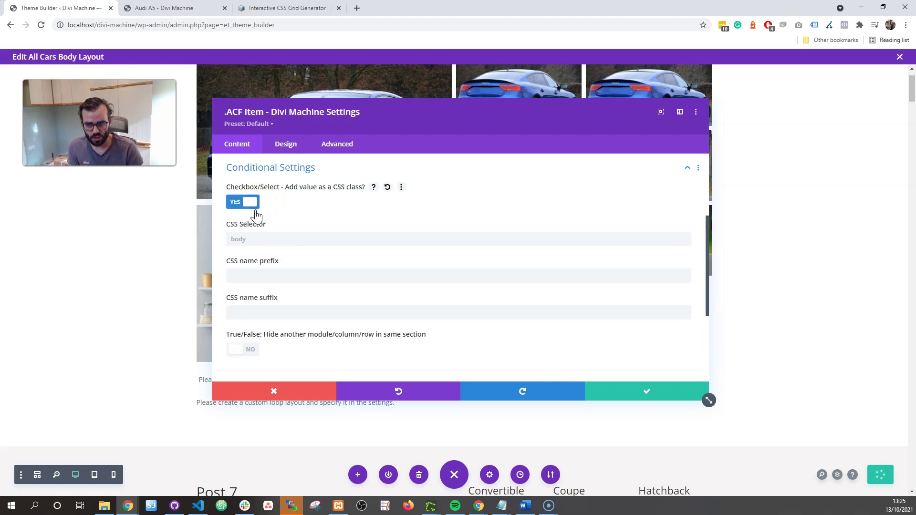
pyautogui.click(254, 239)
pyautogui.click(254, 239)
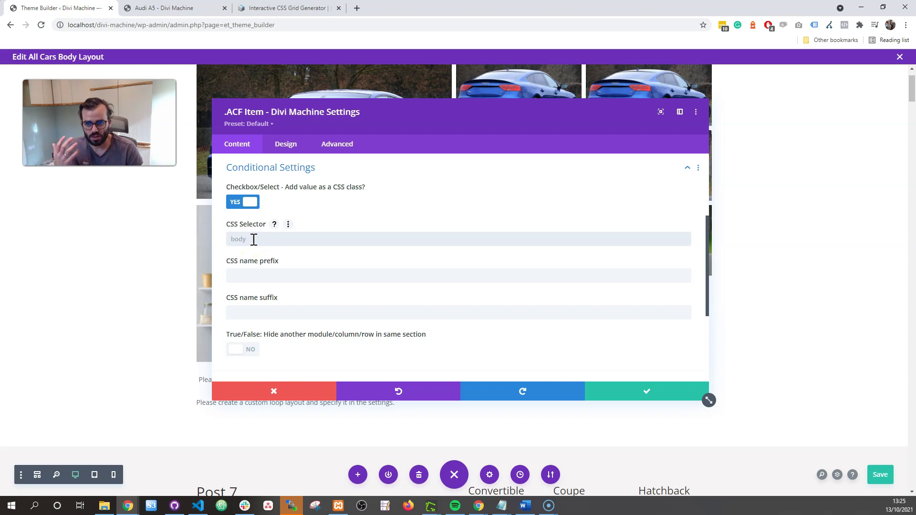
pyautogui.click(255, 239)
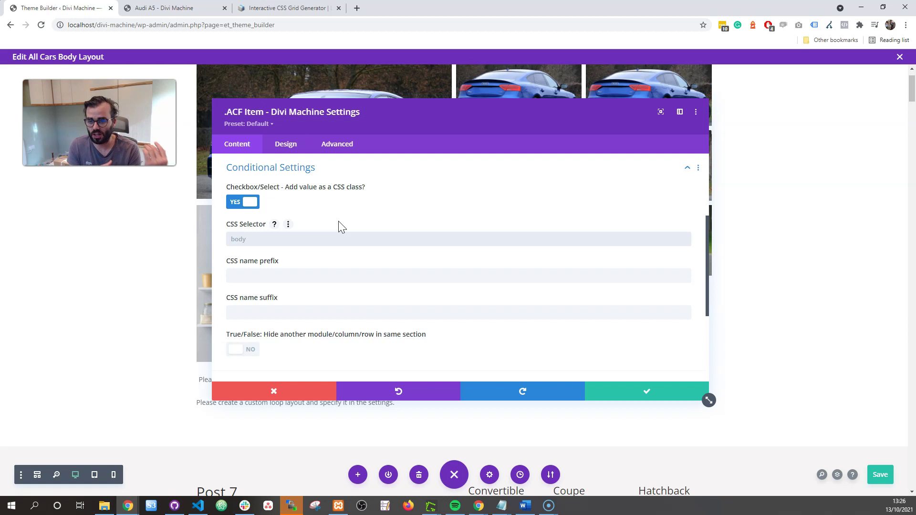
# - Try layout- as the CSS name prefix and clear the prefix again
pyautogui.click(322, 269)
pyautogui.write('layout-')
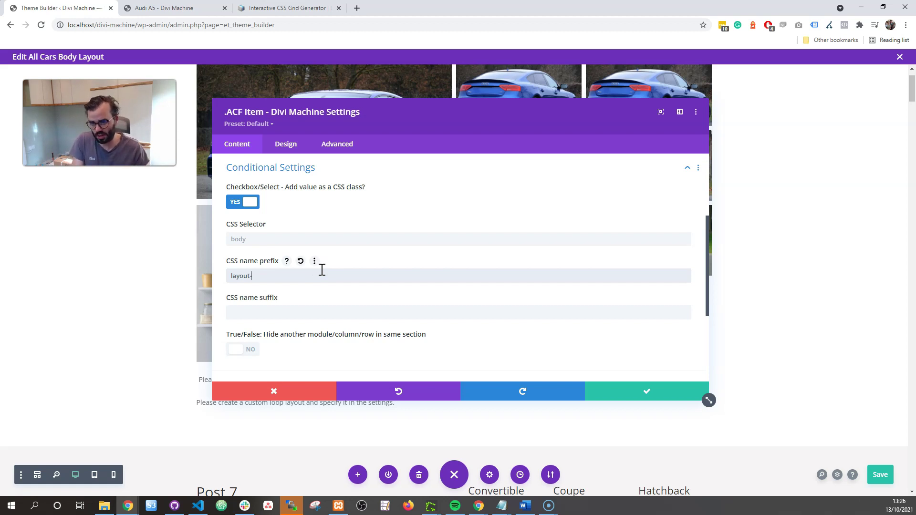
pyautogui.hotkey('ctrl', 'a')
pyautogui.hotkey('ctrl', 'x')
# - Try -layout as the CSS name suffix, clear it and turn off adding the value as a CSS class
pyautogui.click(251, 313)
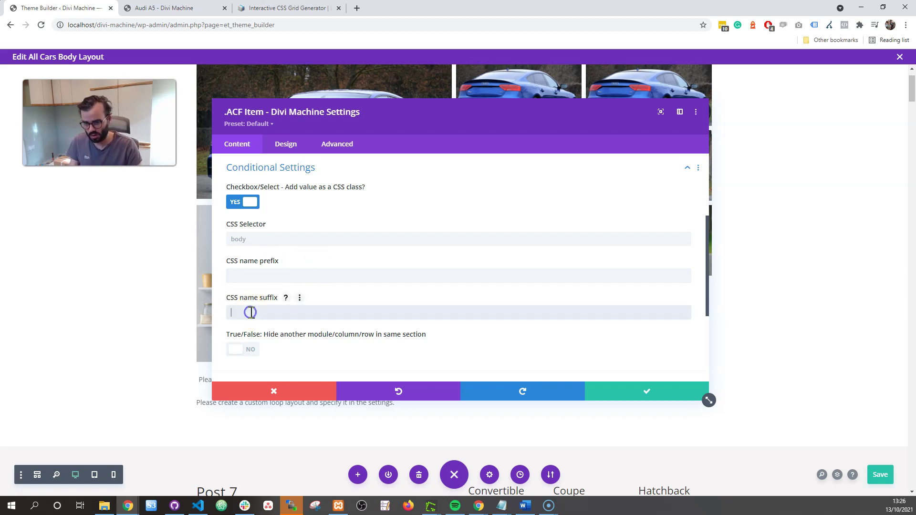
pyautogui.write('-layout')
pyautogui.hotkey('ctrl', 'a')
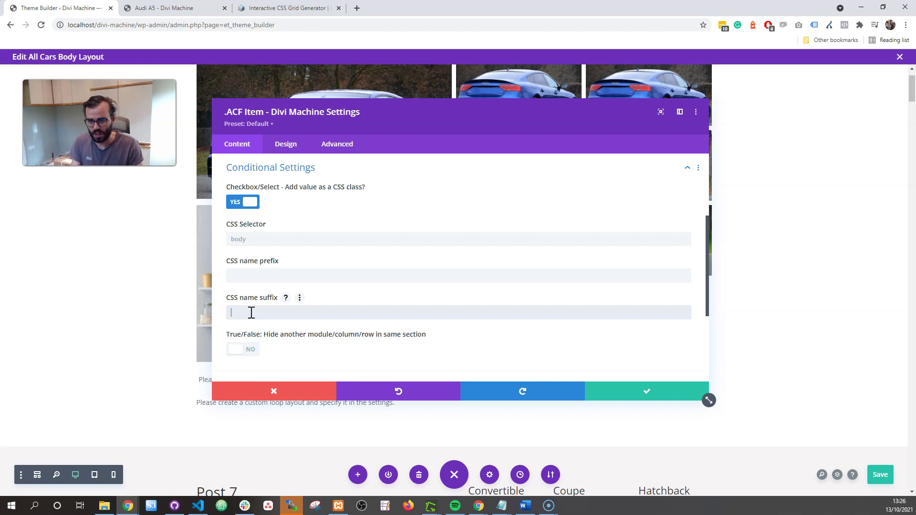
pyautogui.click(239, 203)
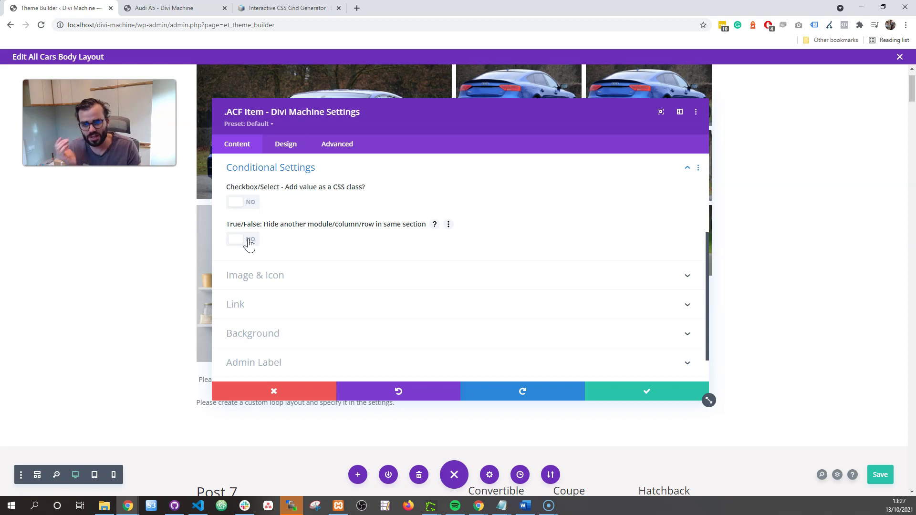
# - Enable the True/False option to hide another element in the same section, with .et_pb_button as its CSS selector, and save the layout
pyautogui.click(249, 241)
pyautogui.click(258, 276)
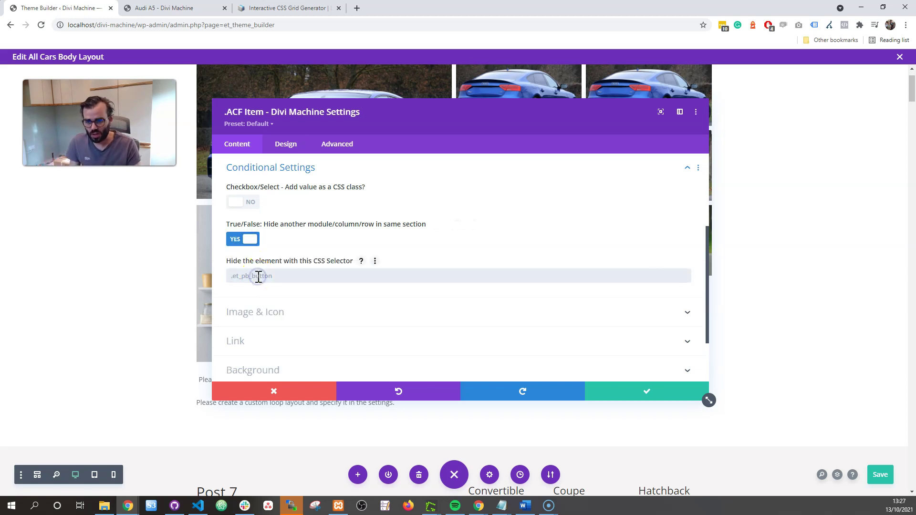
pyautogui.write('.')
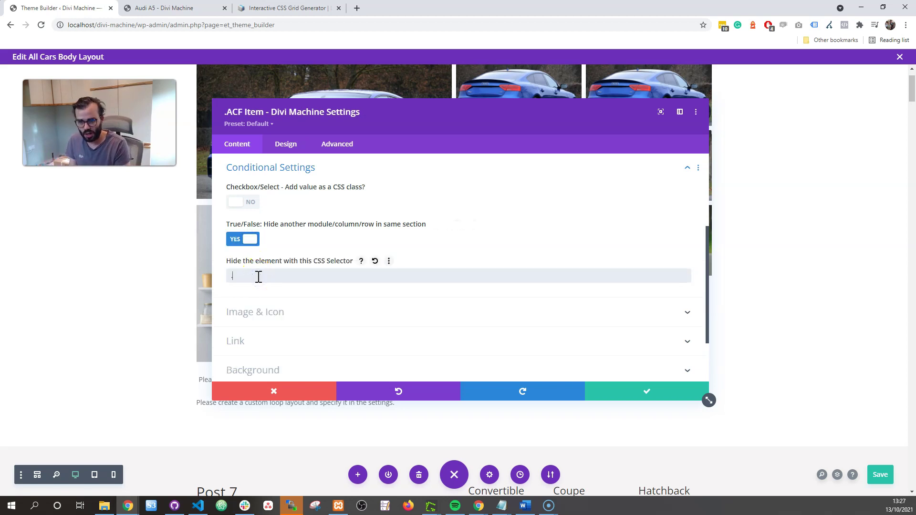
pyautogui.write('et')
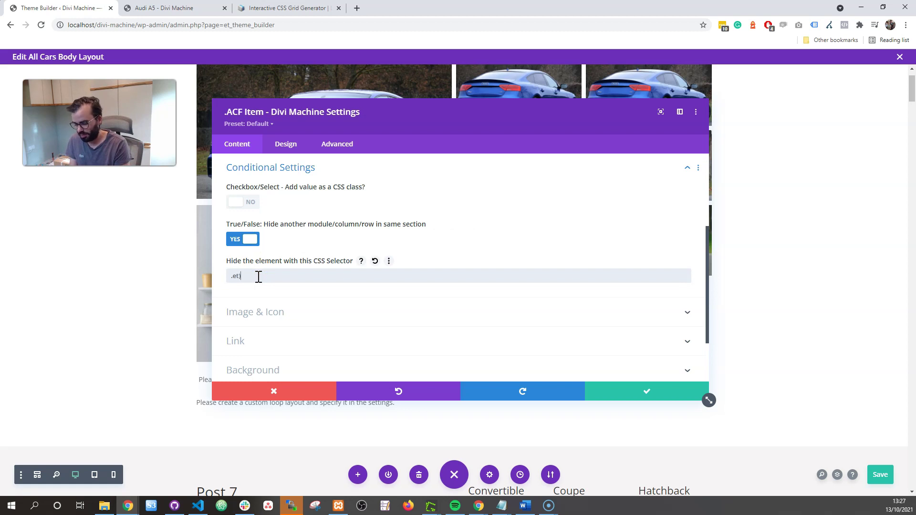
pyautogui.write('_pb_button')
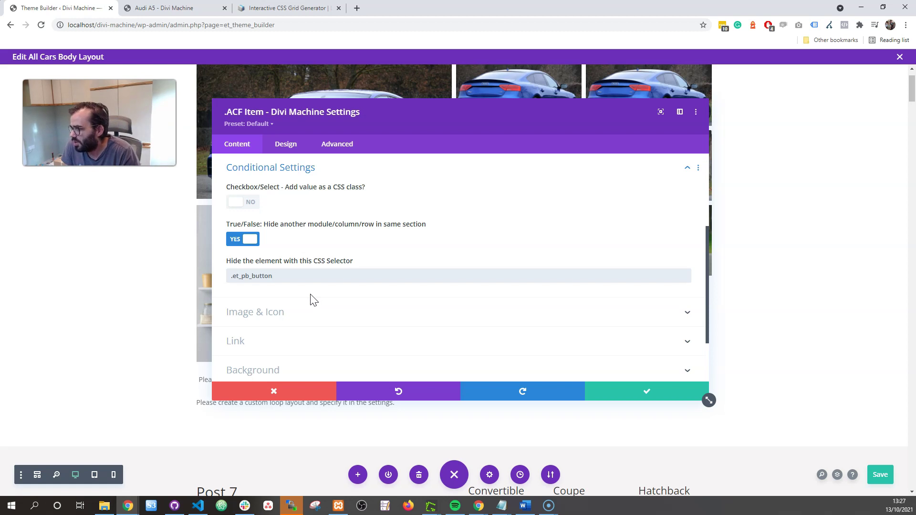
pyautogui.hotkey('ctrl', 's')
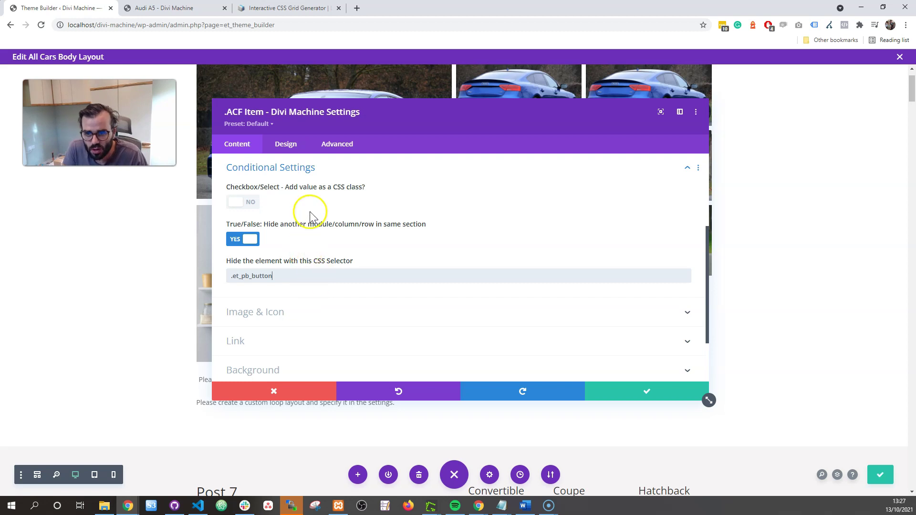
pyautogui.scroll(3, 310, 224)
pyautogui.click(305, 308)
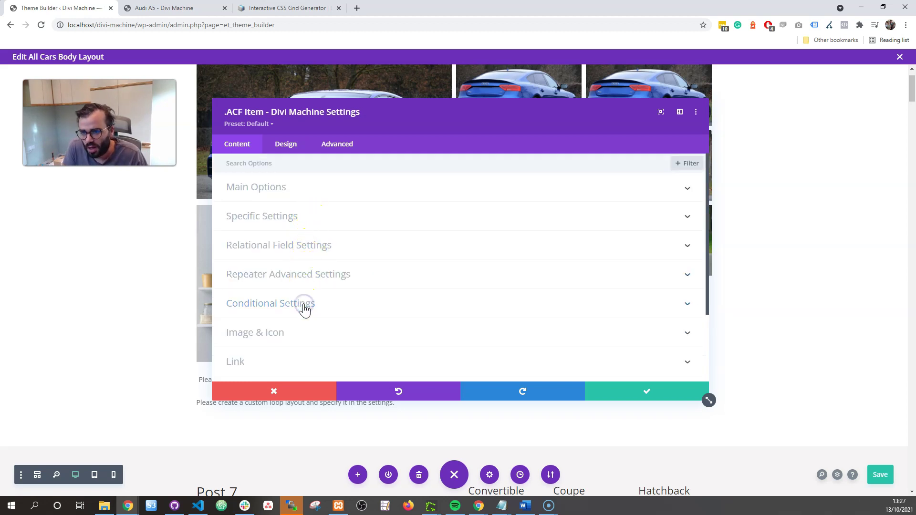